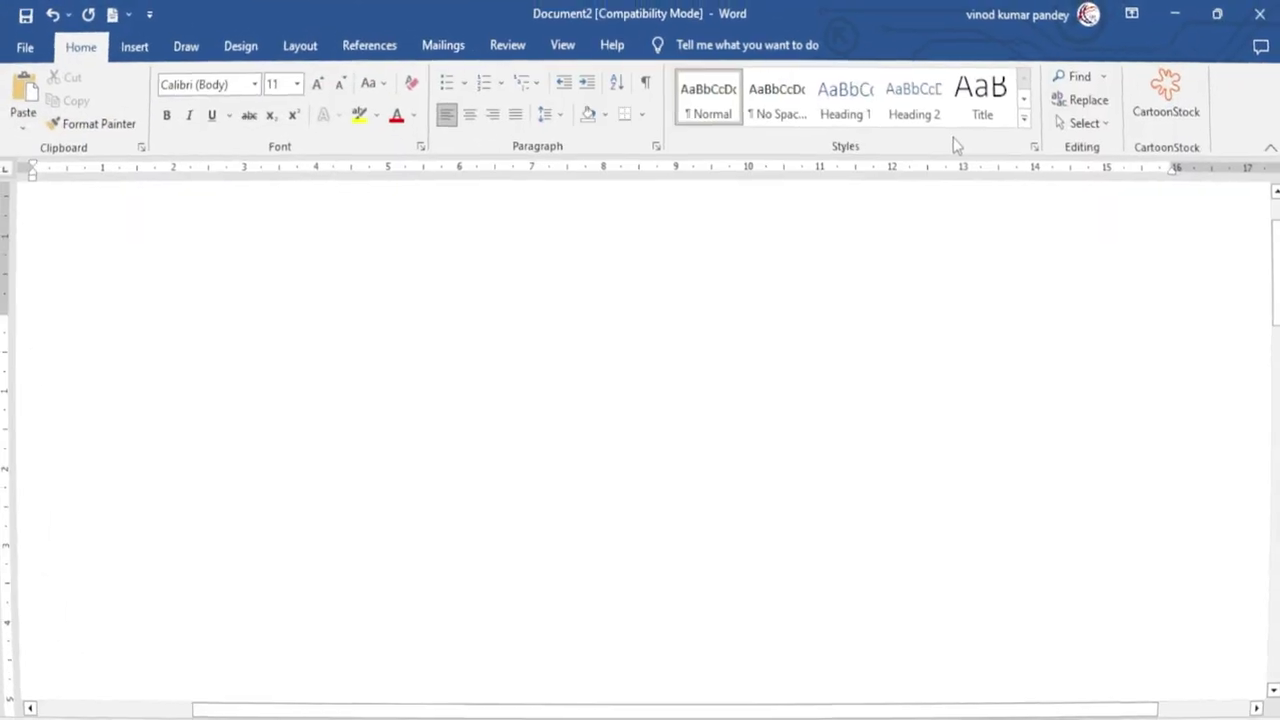
Open the Equation gallery from Insert and scroll to the saved √25 3/5 equation under General.
left_click(137, 50)
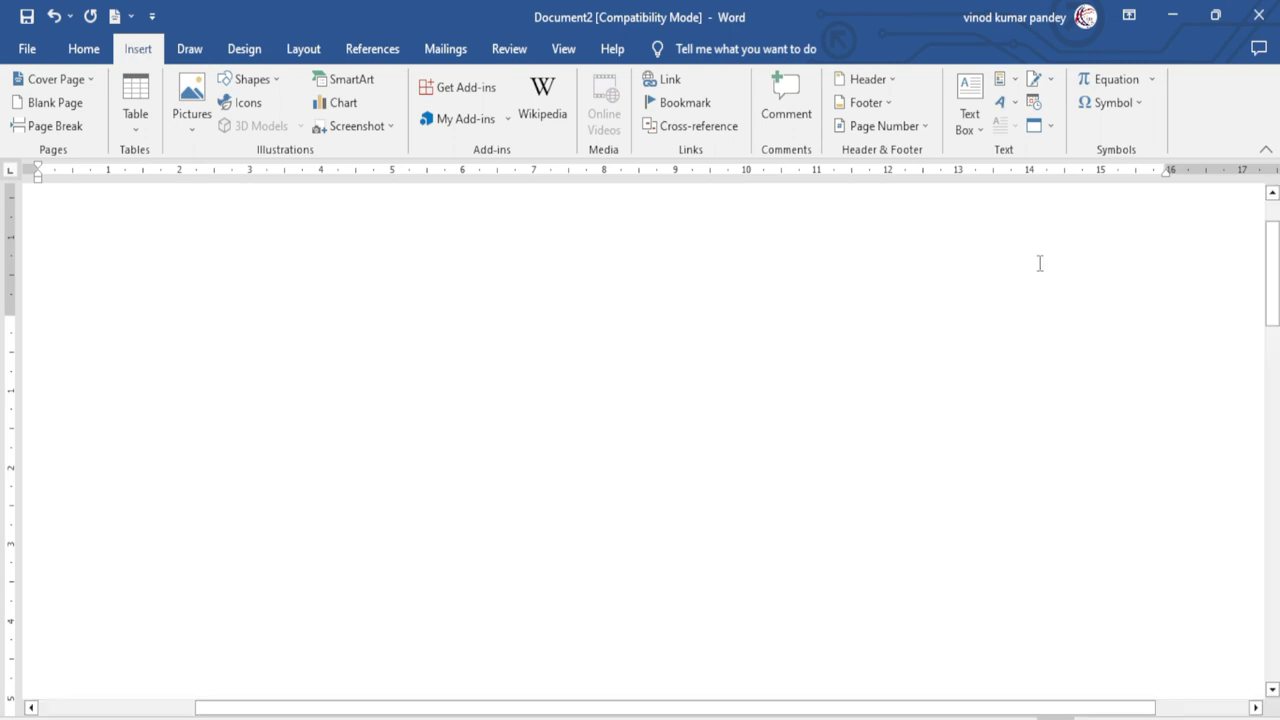
left_click(1152, 80)
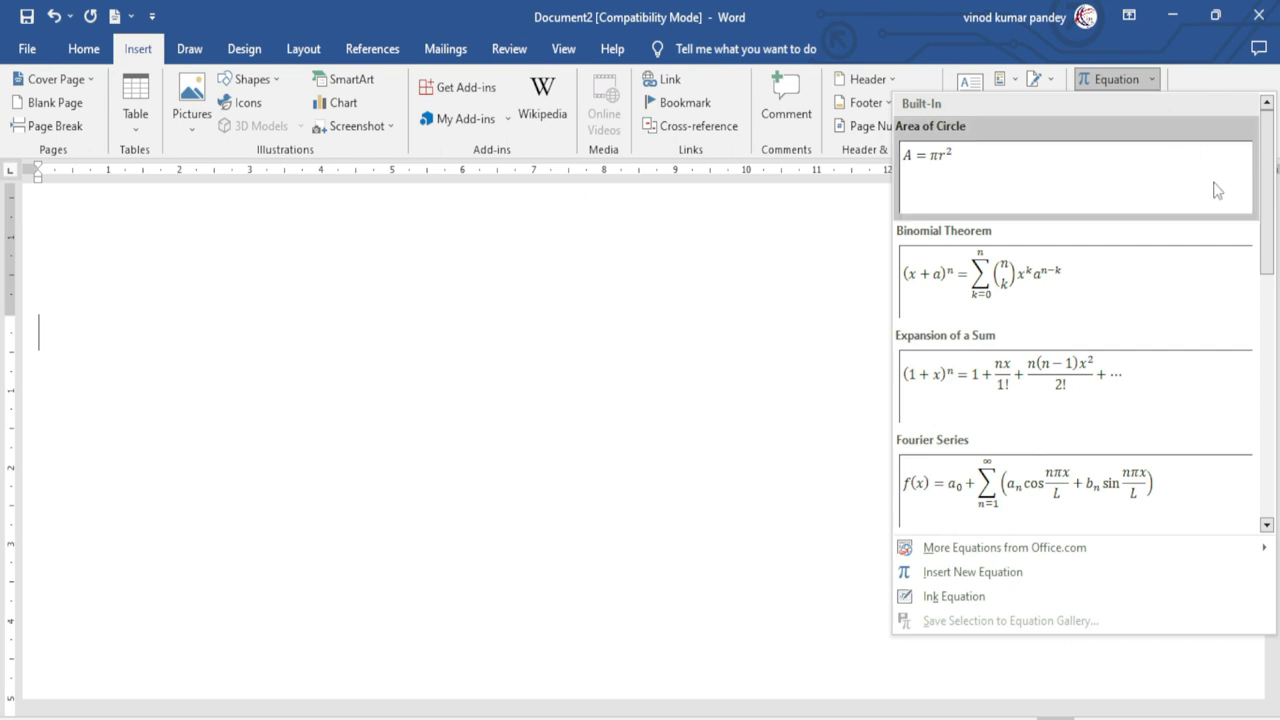
left_click_drag(1260, 214, 1266, 472)
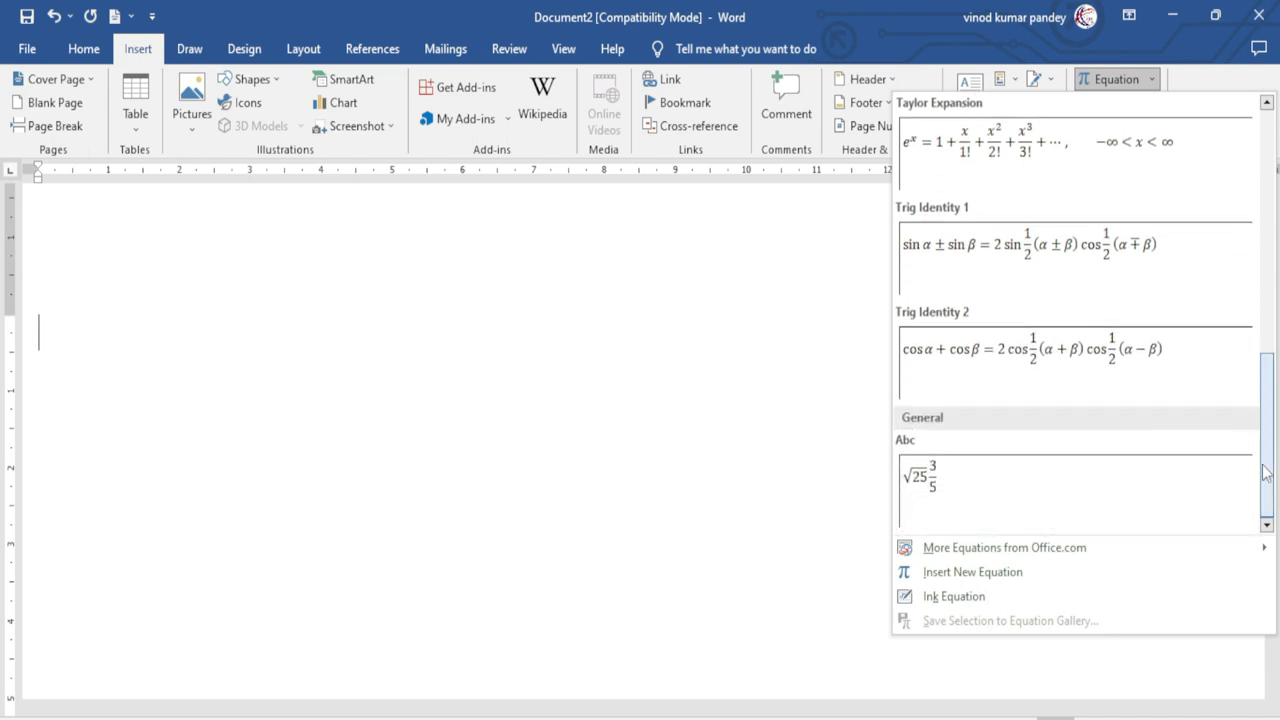
mouse_move(995, 555)
left_click_drag(883, 355, 876, 503)
scroll(1268, 403, "up", 10)
left_click_drag(1270, 239, 1272, 490)
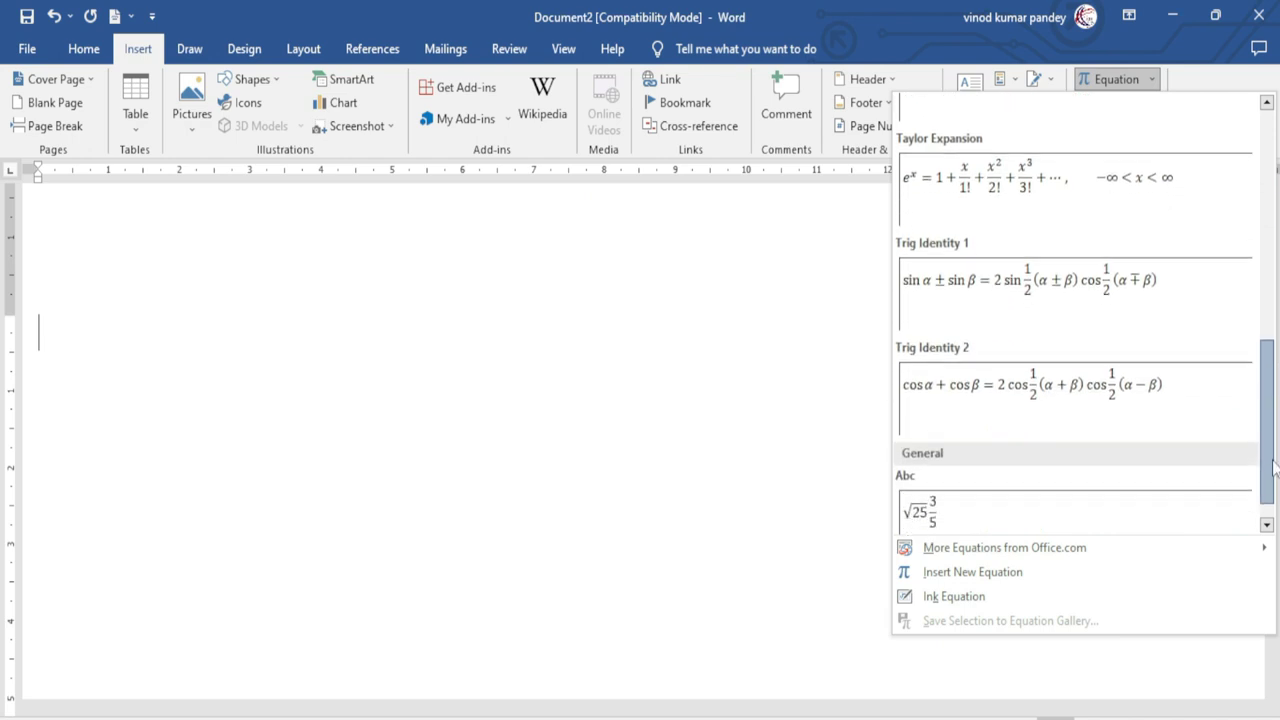
Insert the saved √25 3/5 equation and change the 25 under the root to 35.
left_click(953, 490)
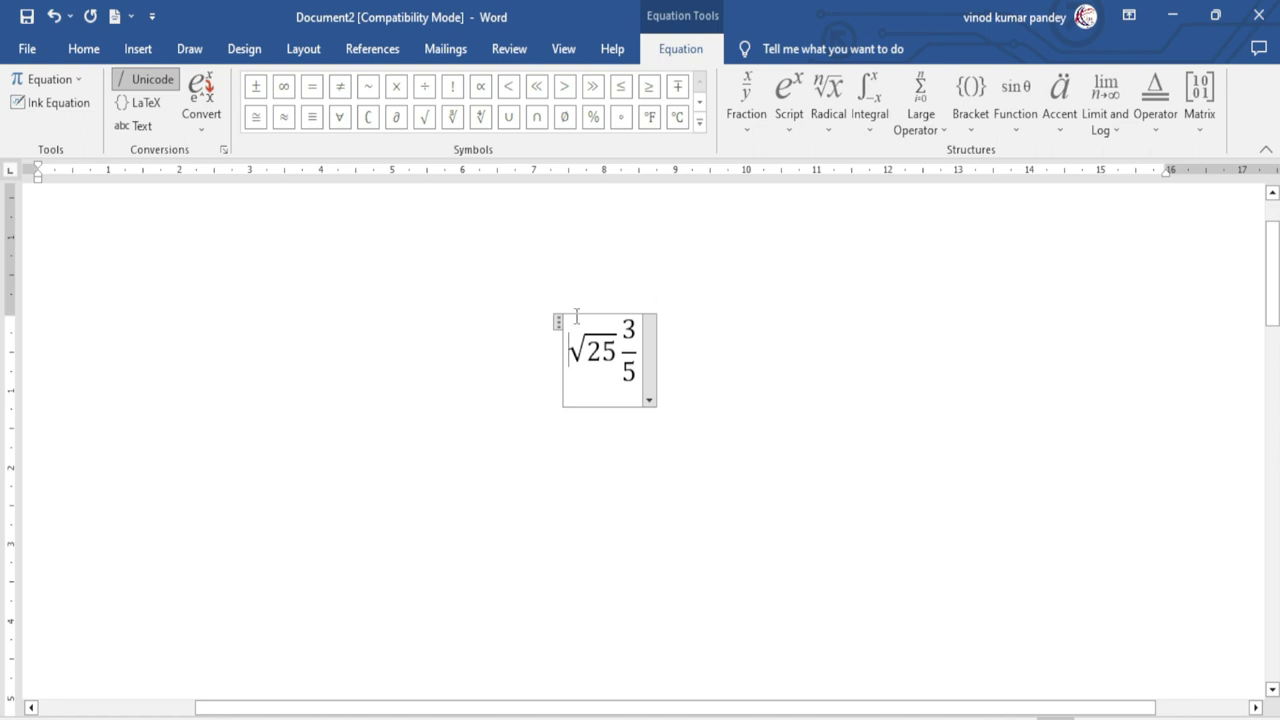
double_click(600, 351)
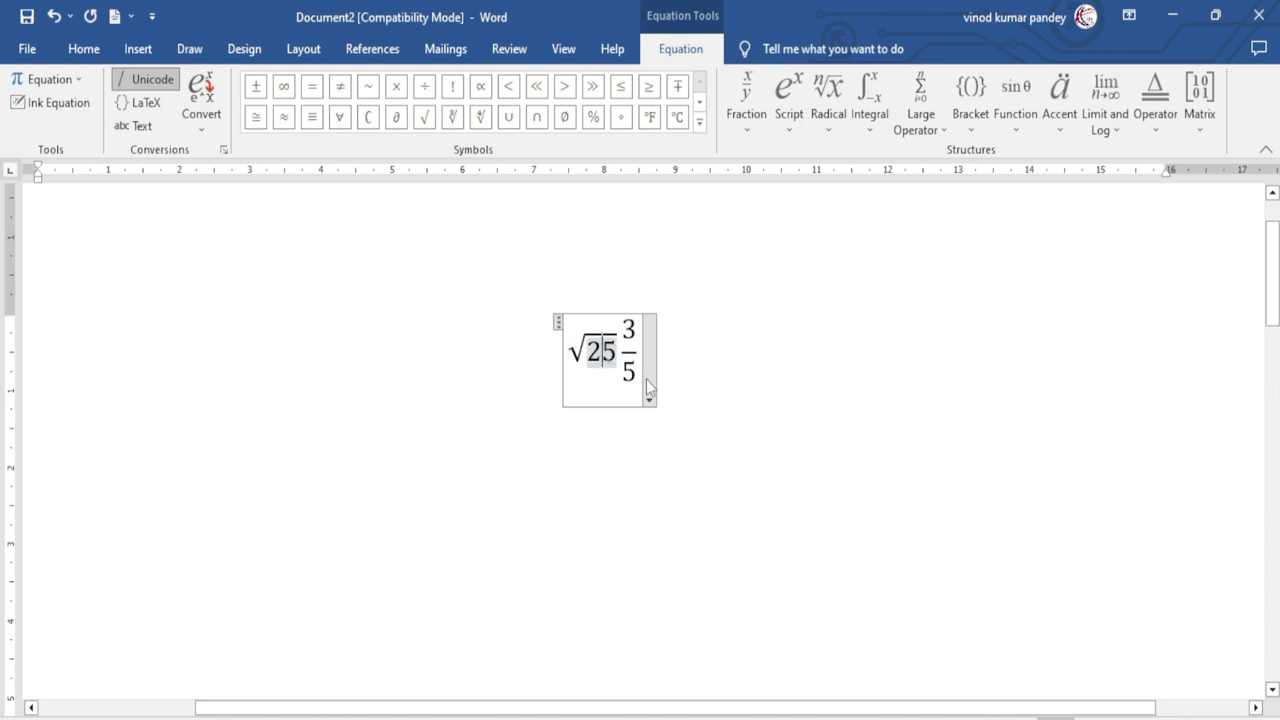
type("35")
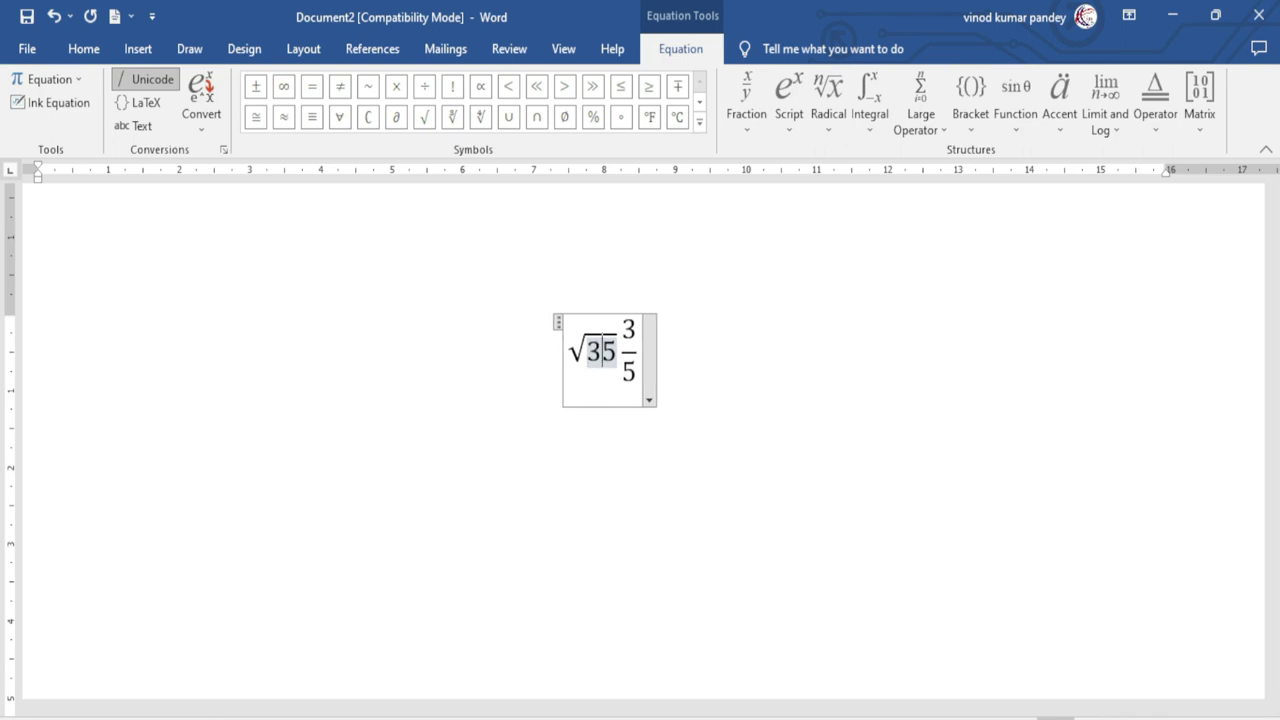
key("Home")
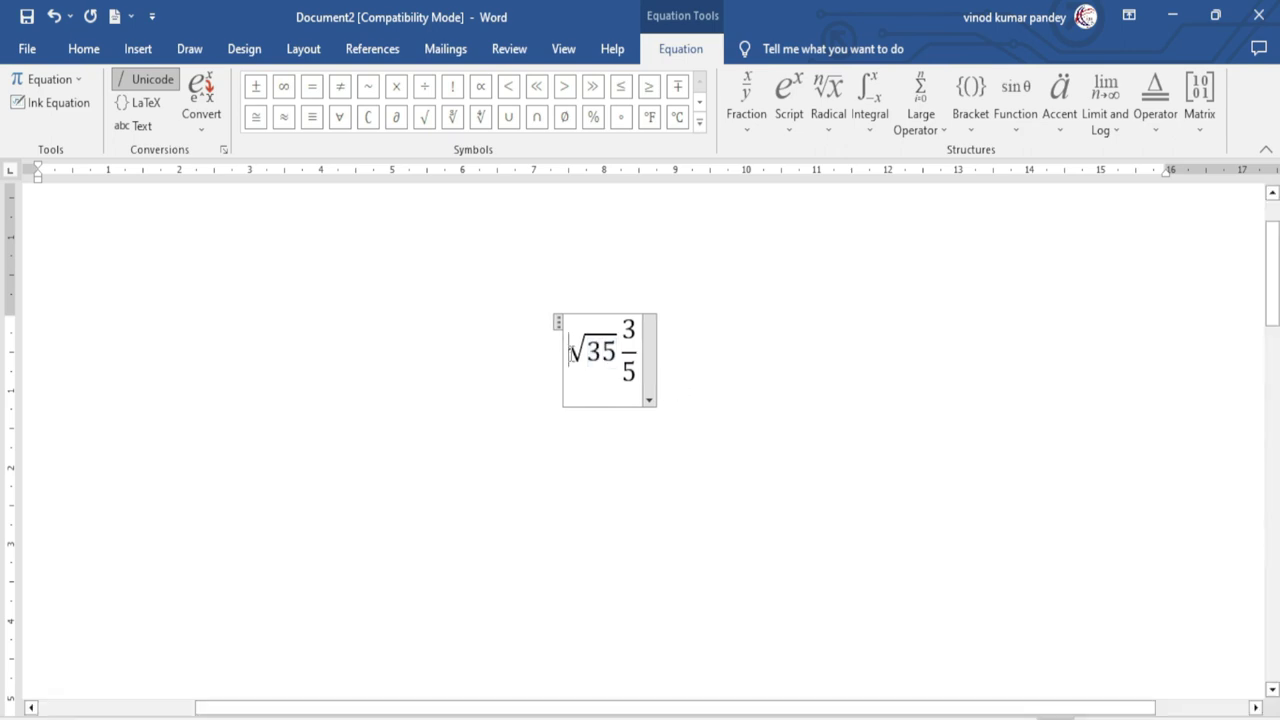
left_click(699, 121)
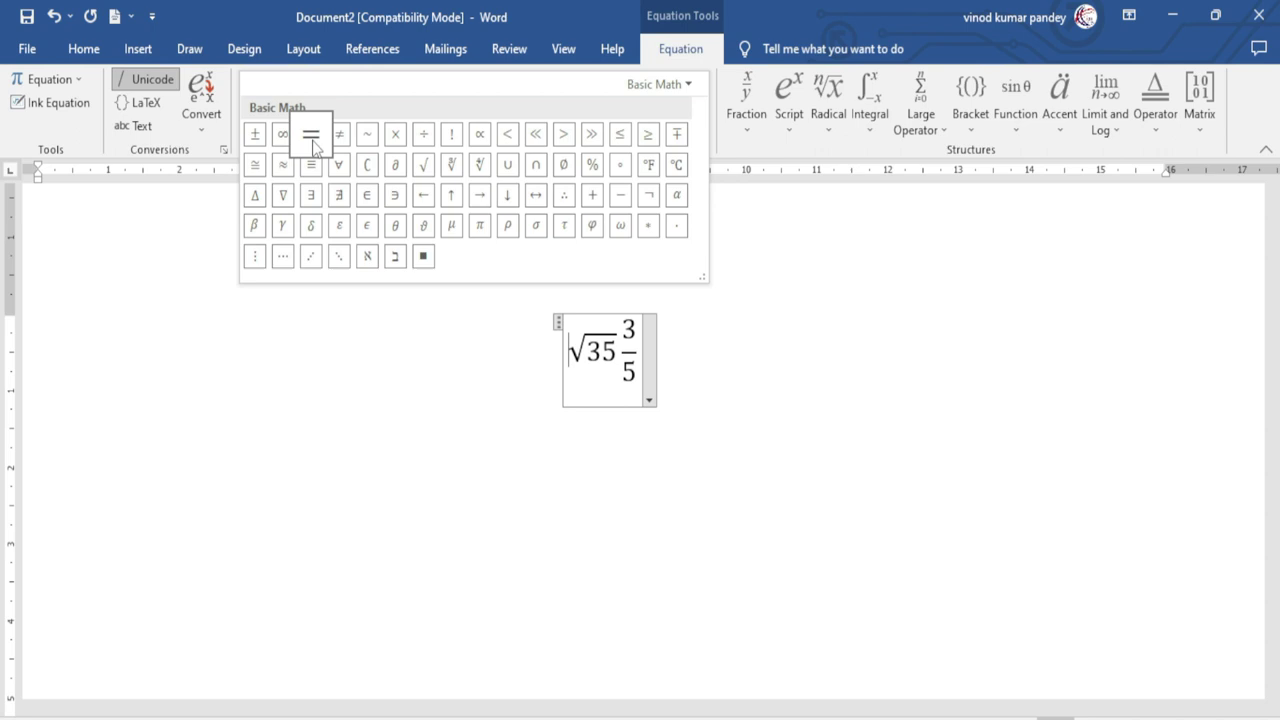
Put an equals sign at the equation's start and add a stacked fraction 2/5 after 3/5.
left_click(312, 139)
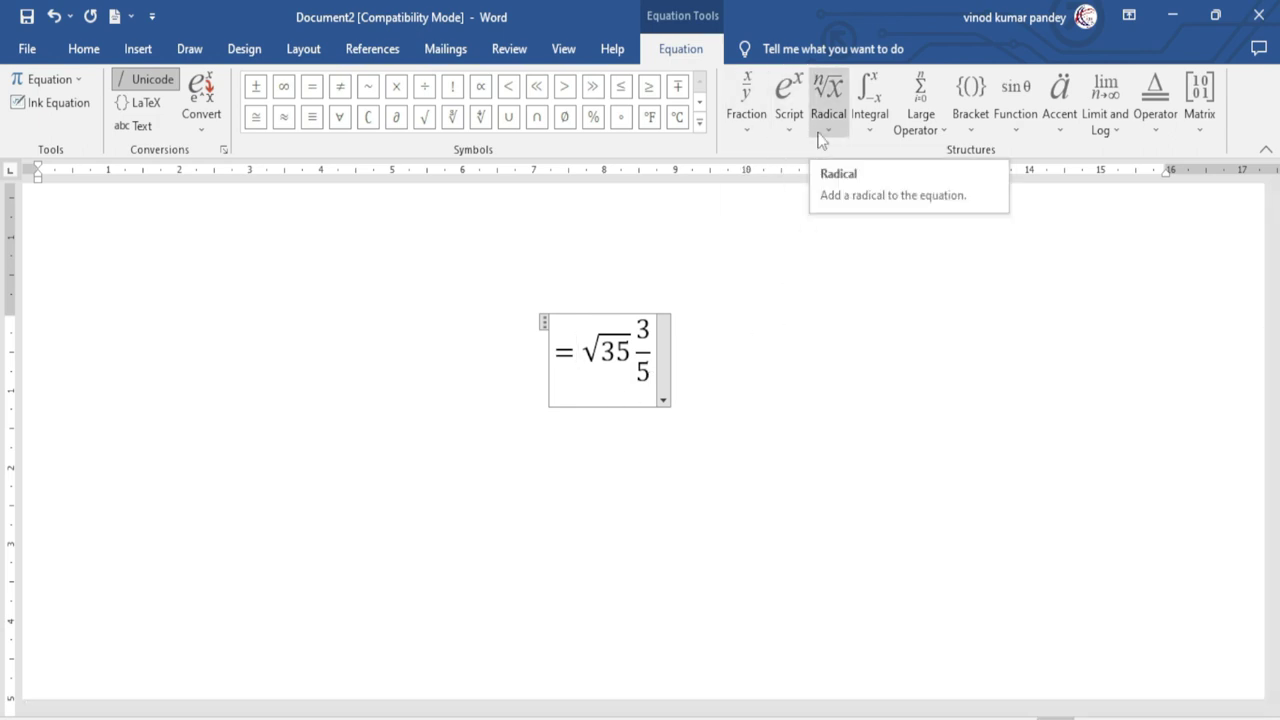
left_click(751, 128)
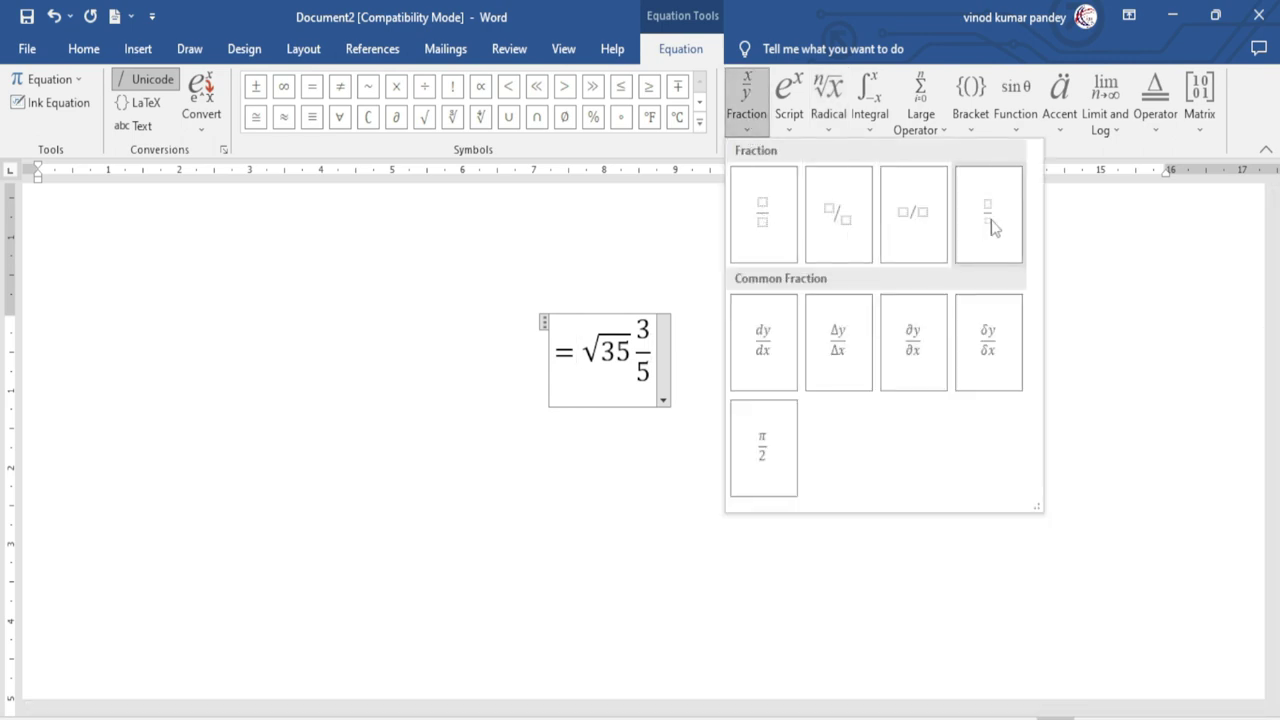
left_click(768, 222)
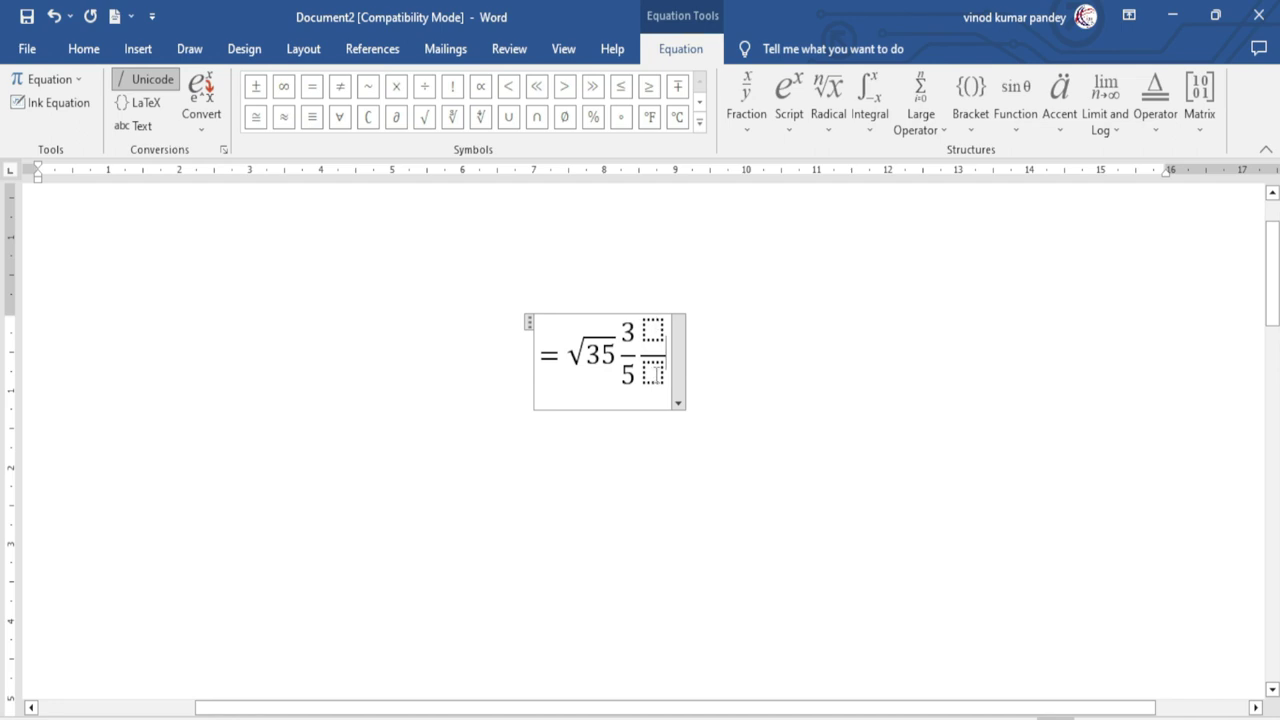
left_click(652, 330)
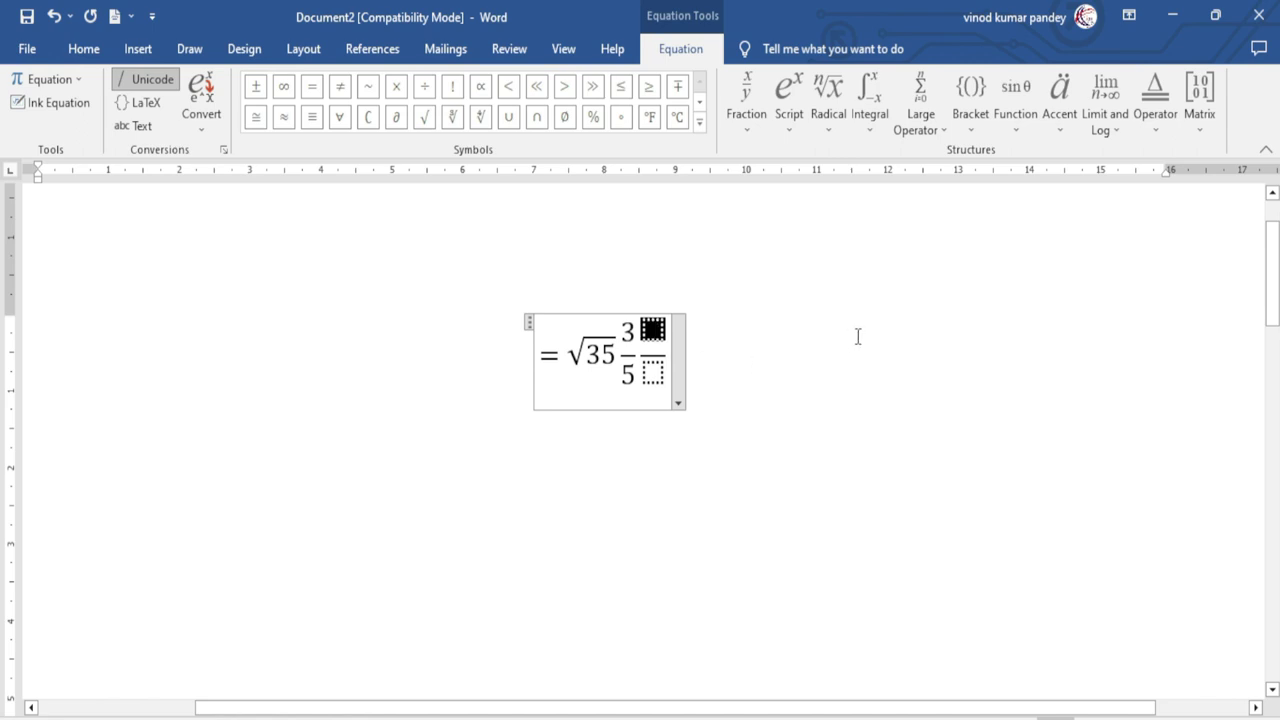
type("2")
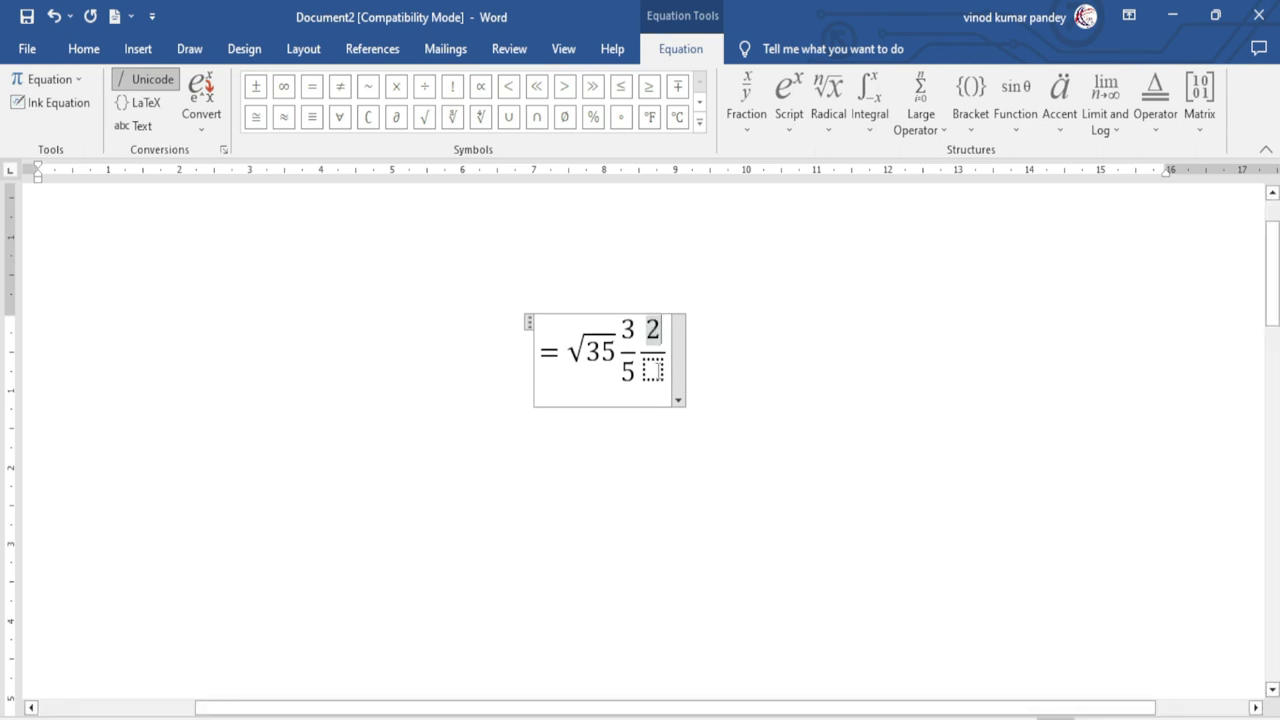
key("Down")
type("5")
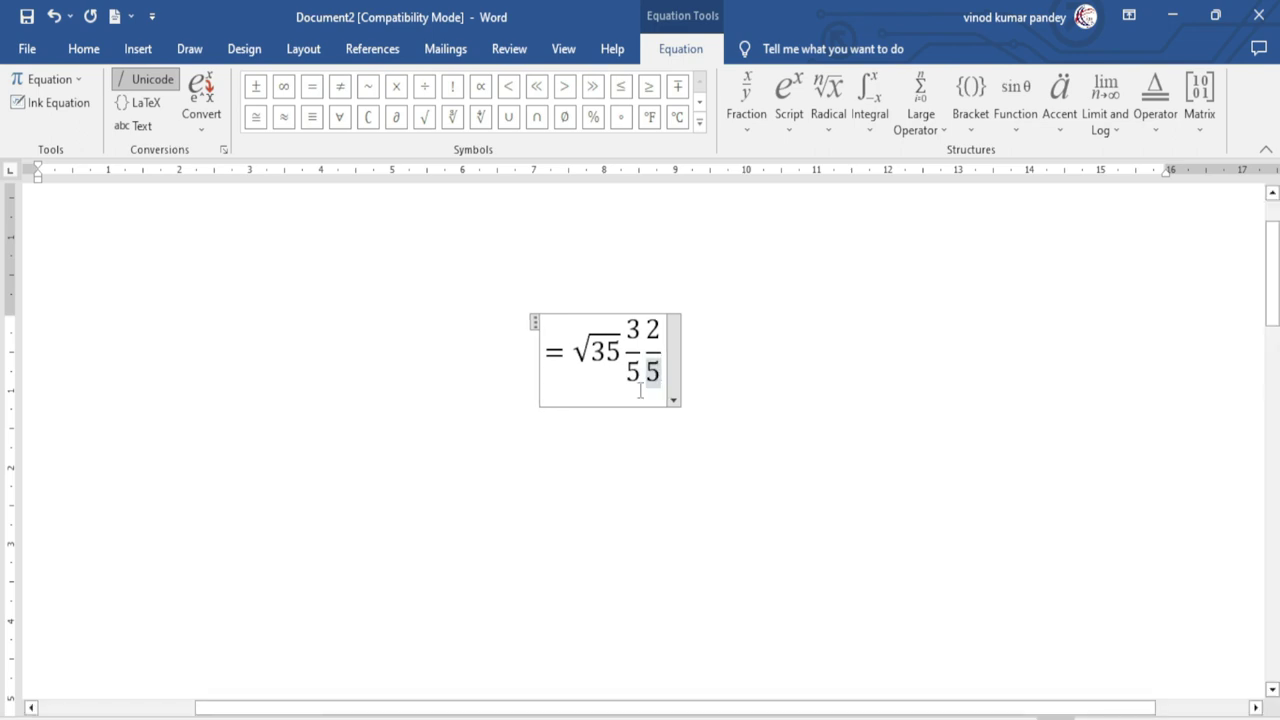
key("Right")
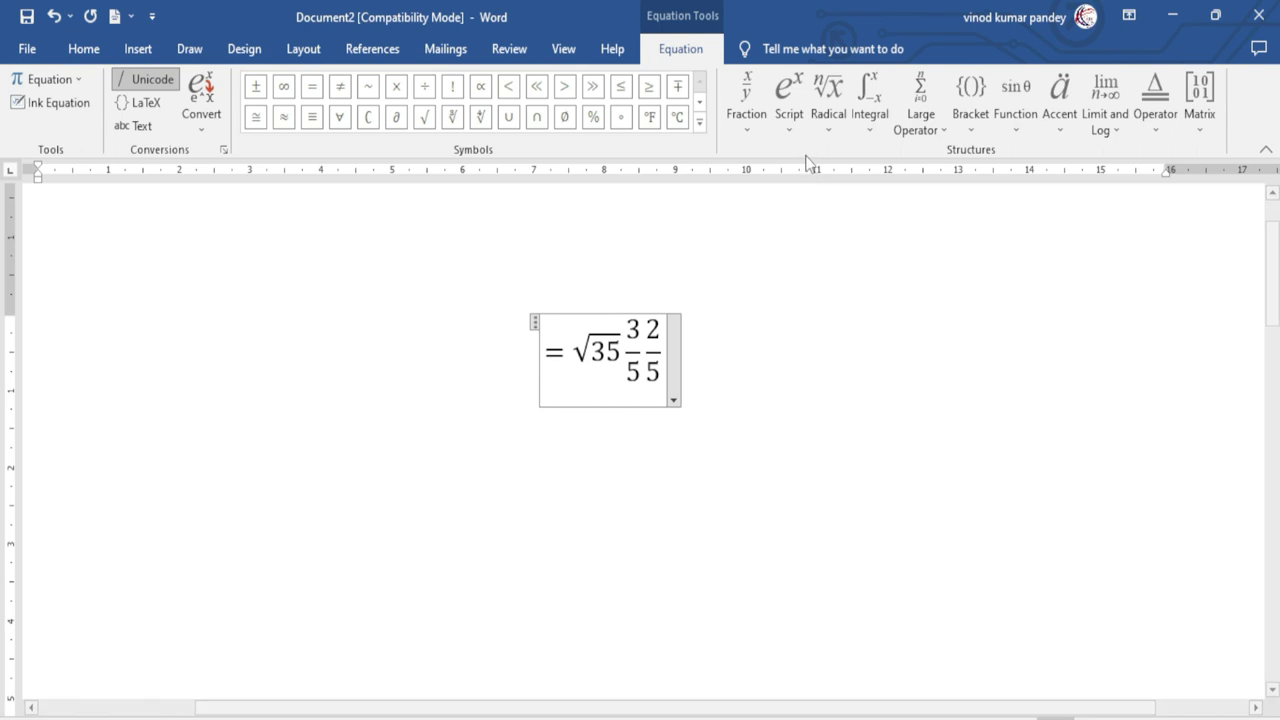
left_click(794, 129)
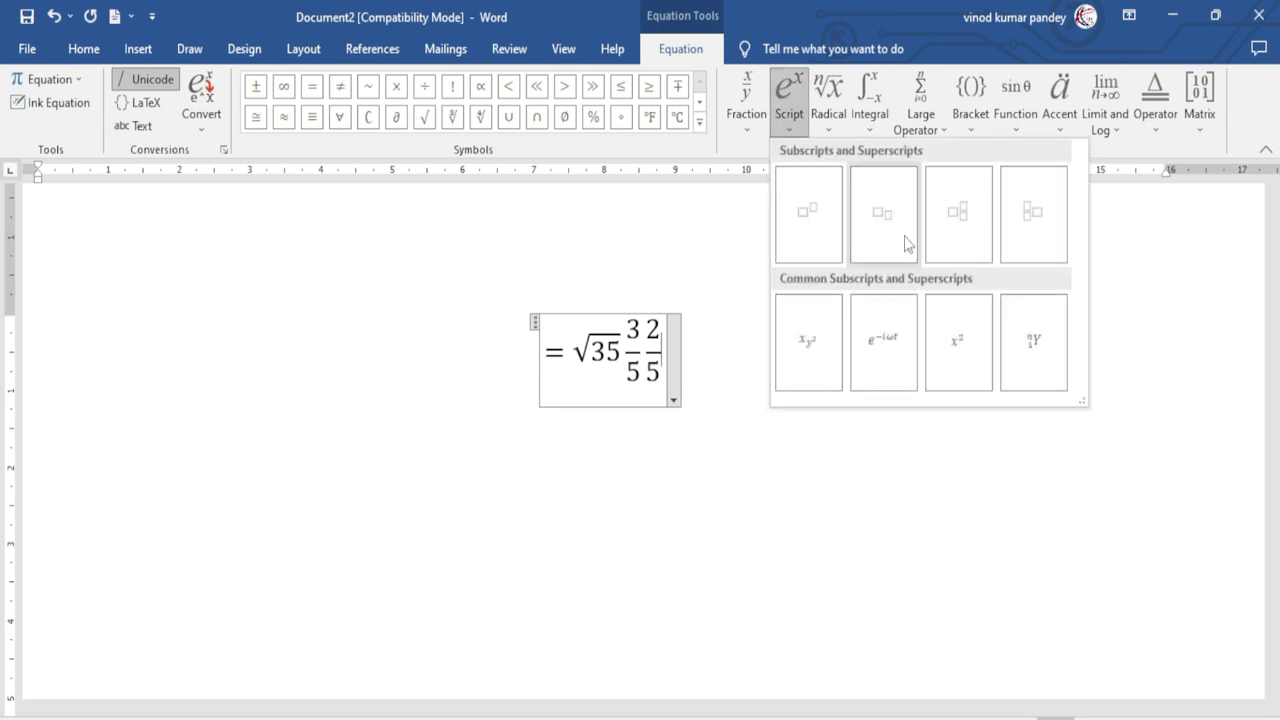
Append a superscript with base 12 and exponent 3 after the 2/5 fraction.
left_click(810, 217)
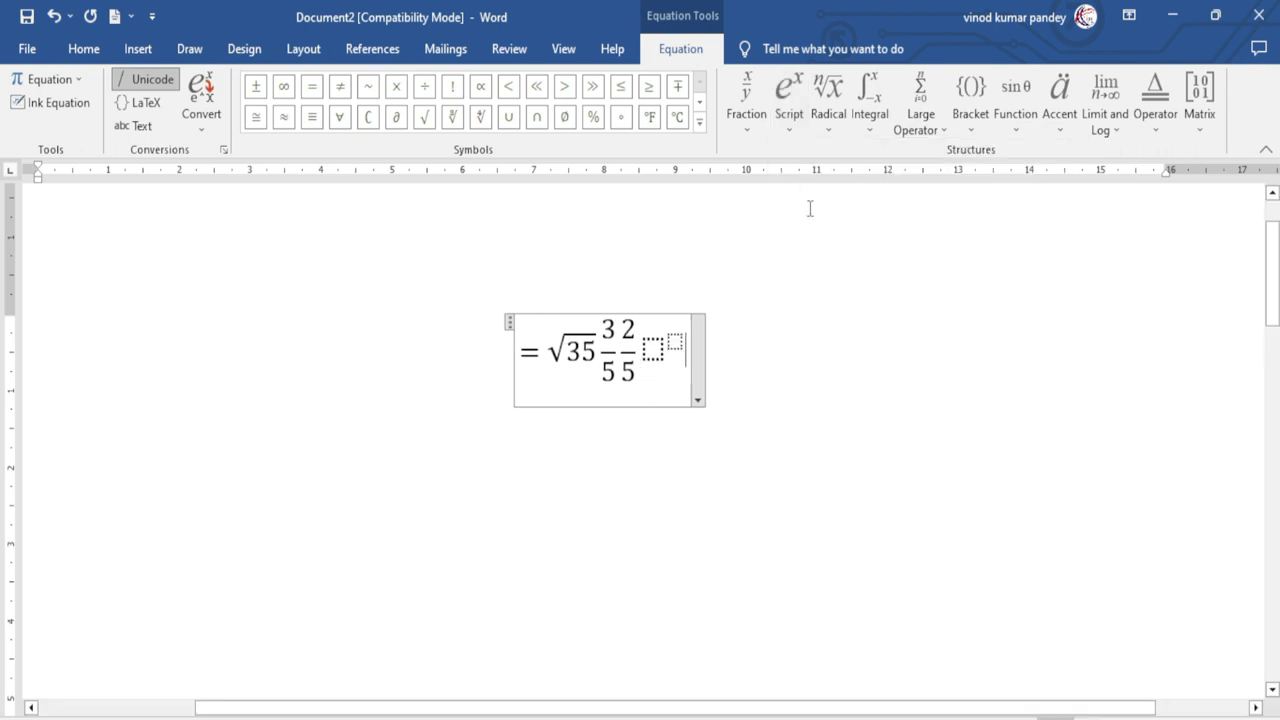
left_click(652, 350)
type("12")
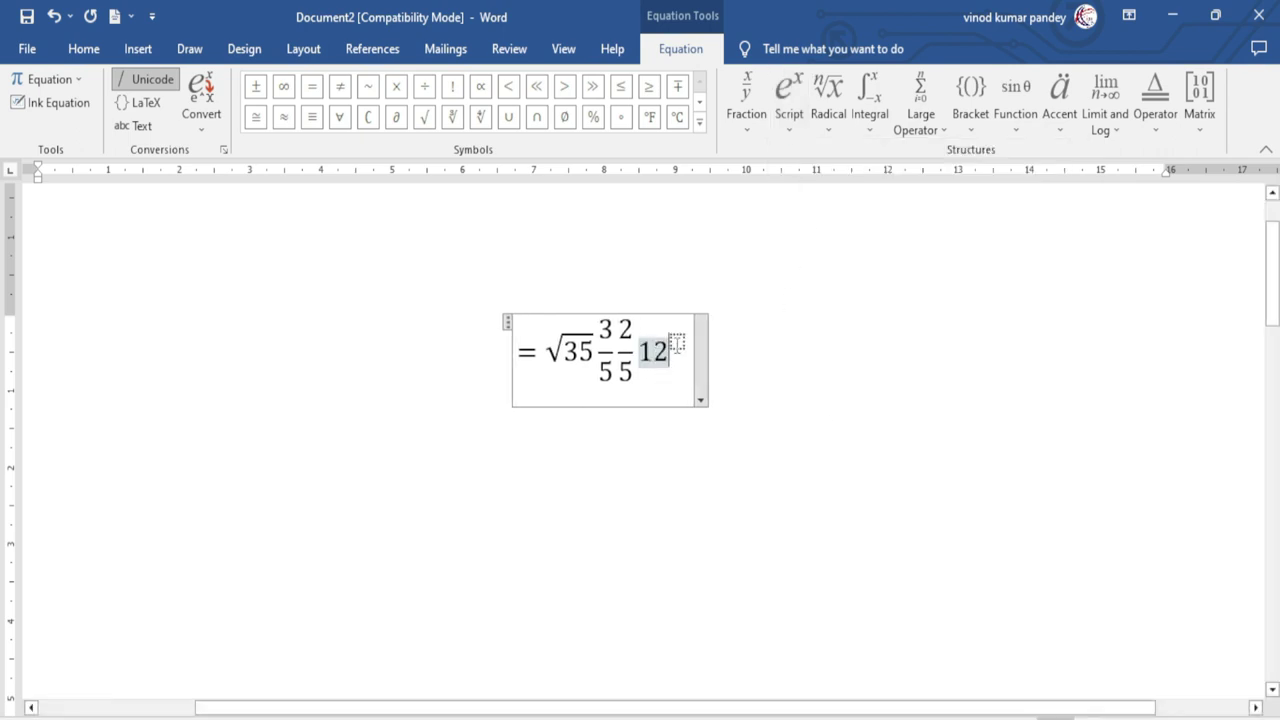
left_click(677, 344)
type("3")
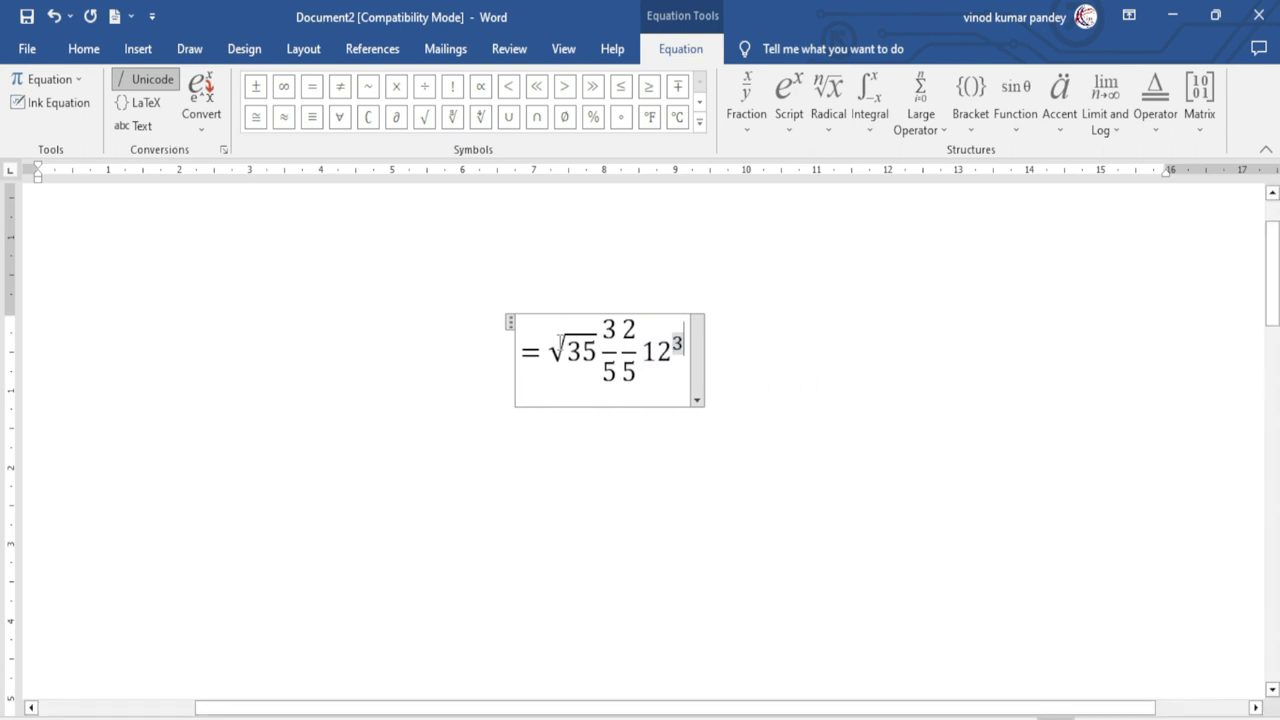
key("Right")
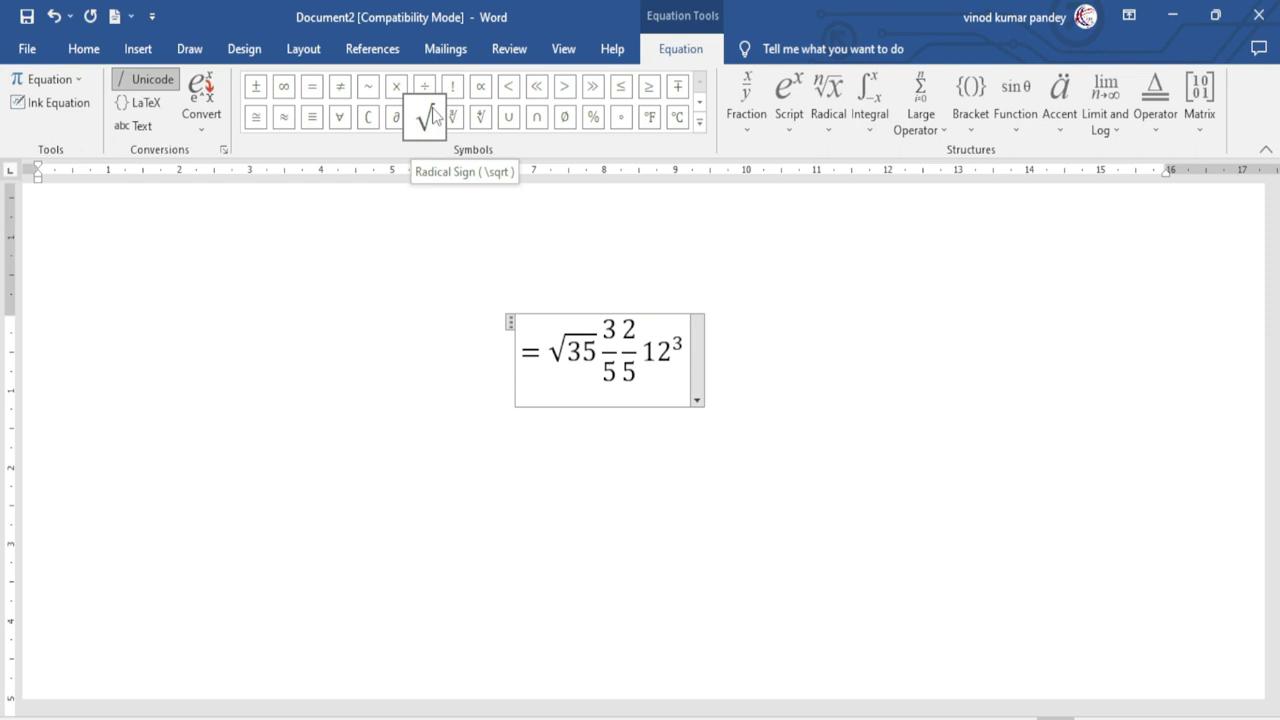
Select the whole equation and save it to the Equation Gallery as a building block named 'excel'.
left_click_drag(530, 338, 683, 383)
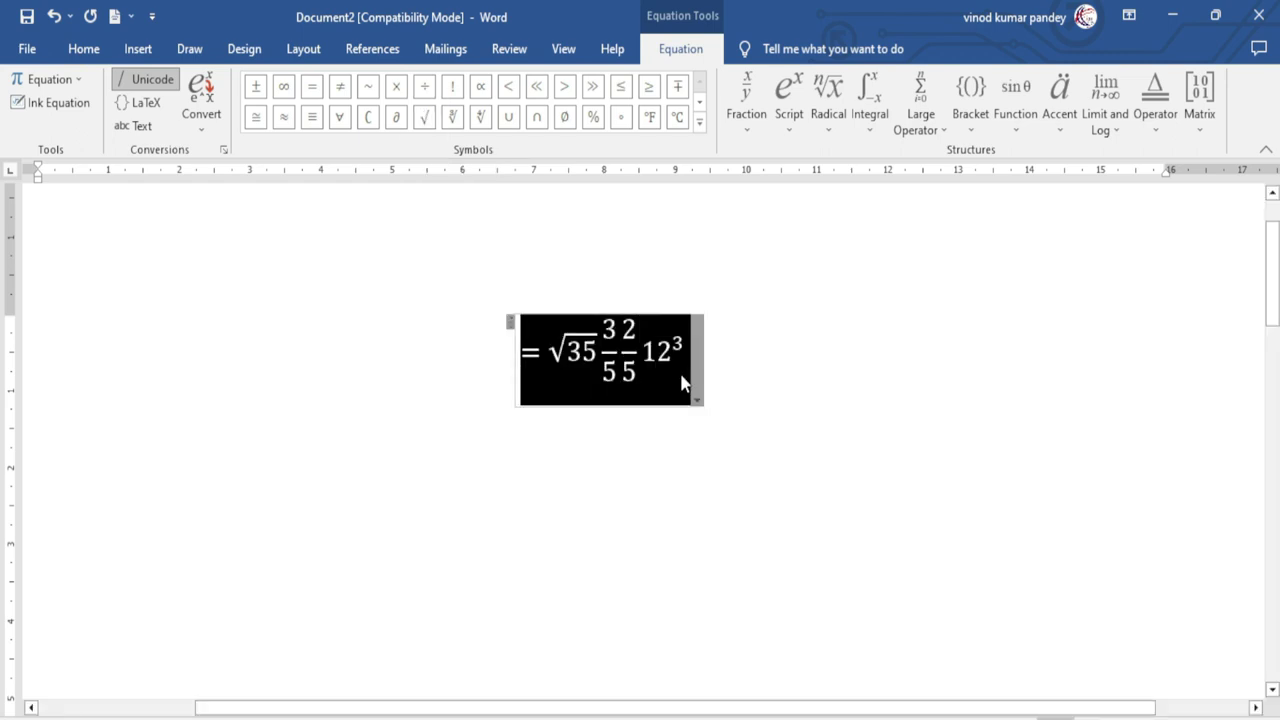
left_click(138, 52)
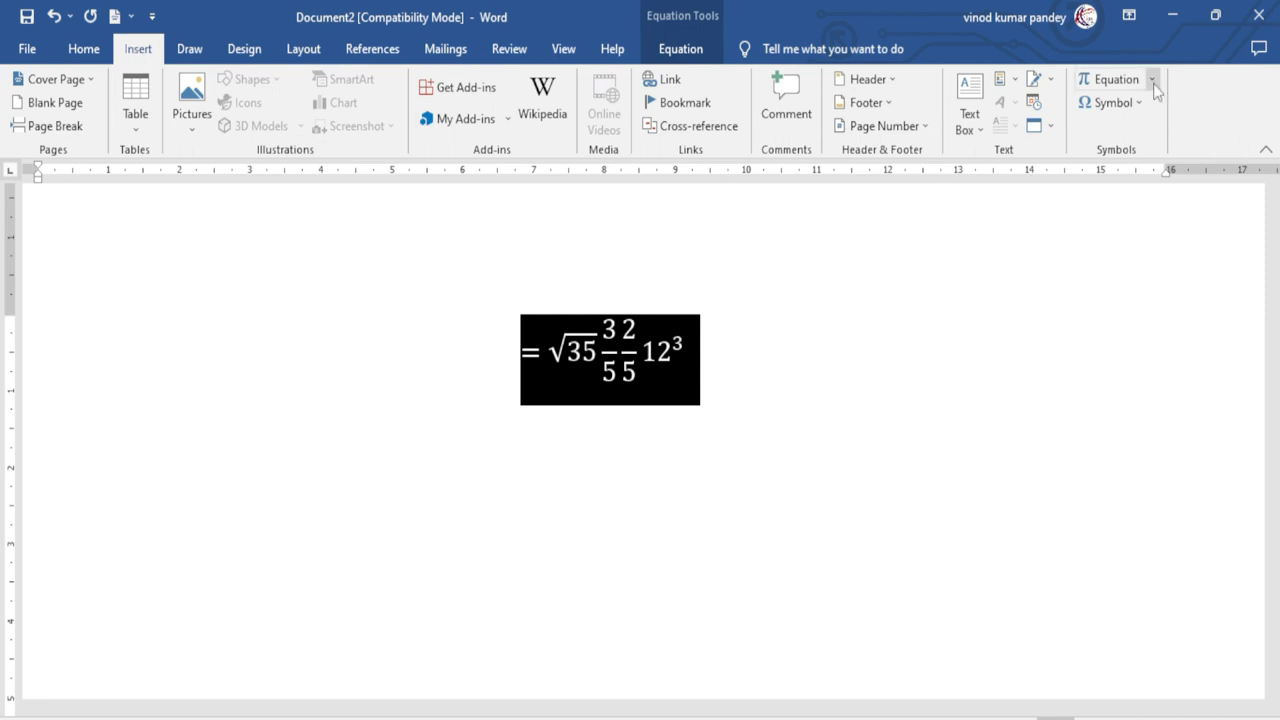
left_click(1152, 80)
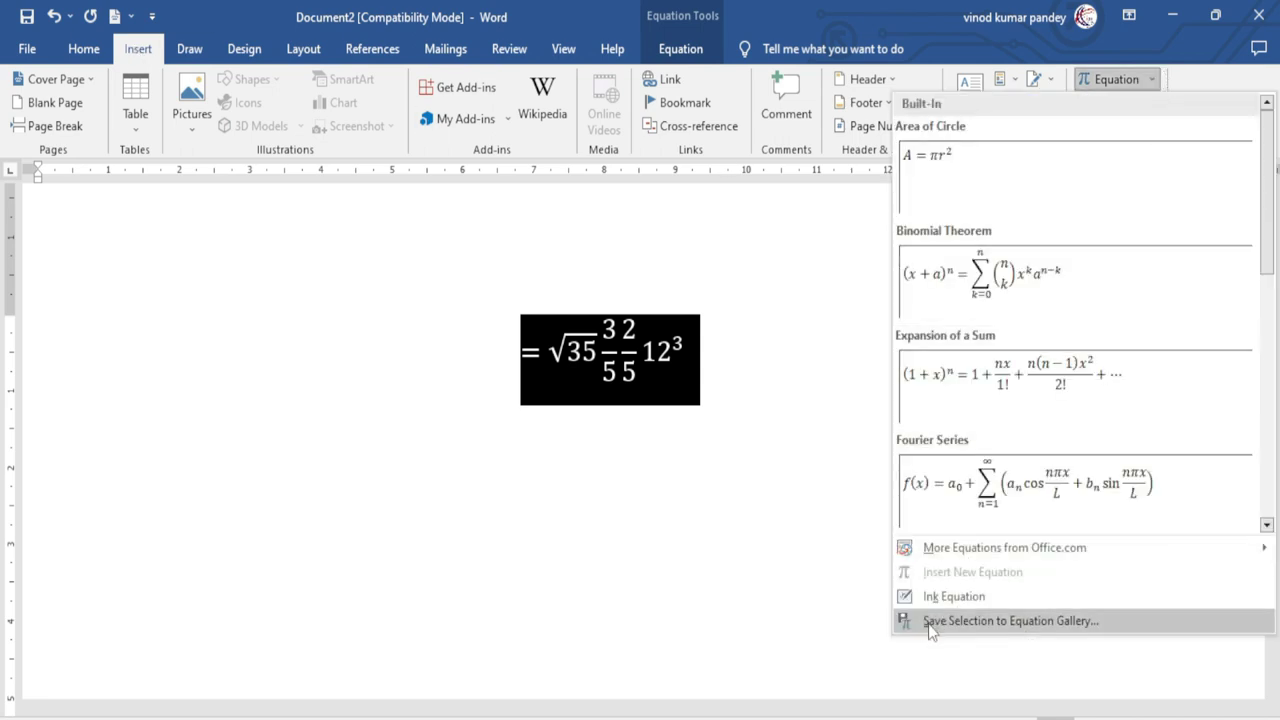
left_click(1067, 619)
left_click_drag(740, 329, 943, 380)
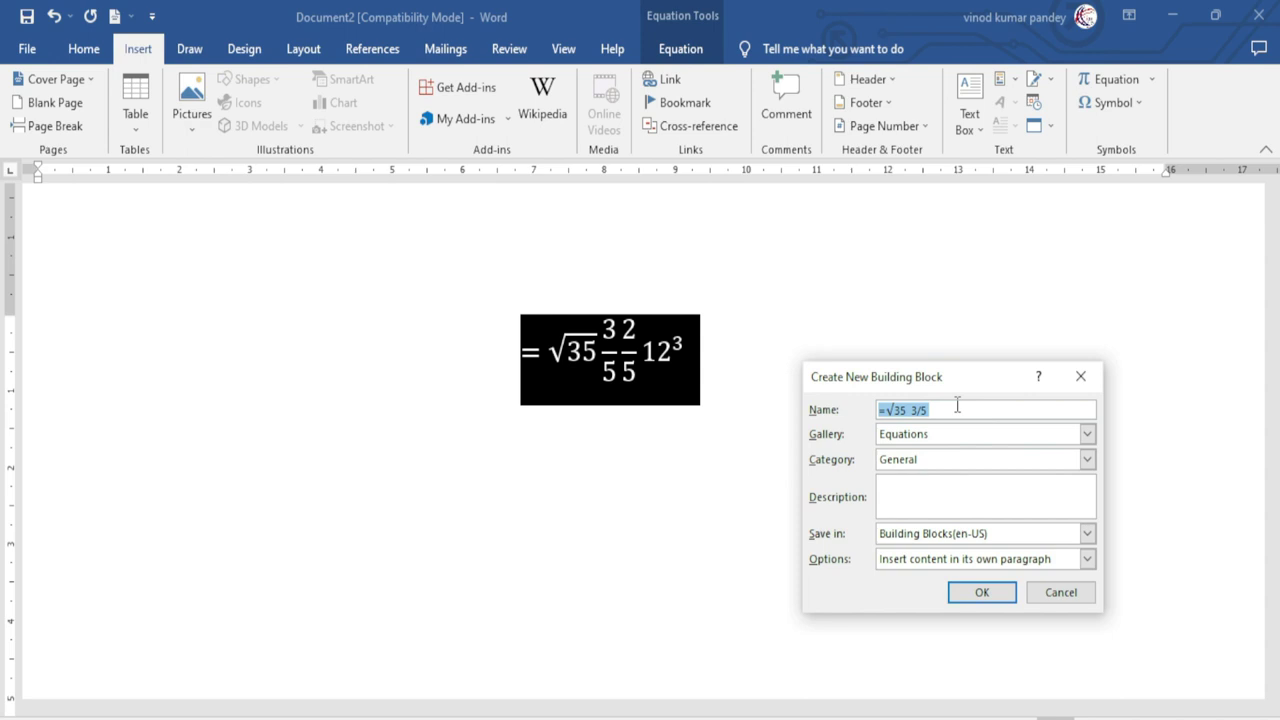
type("excel")
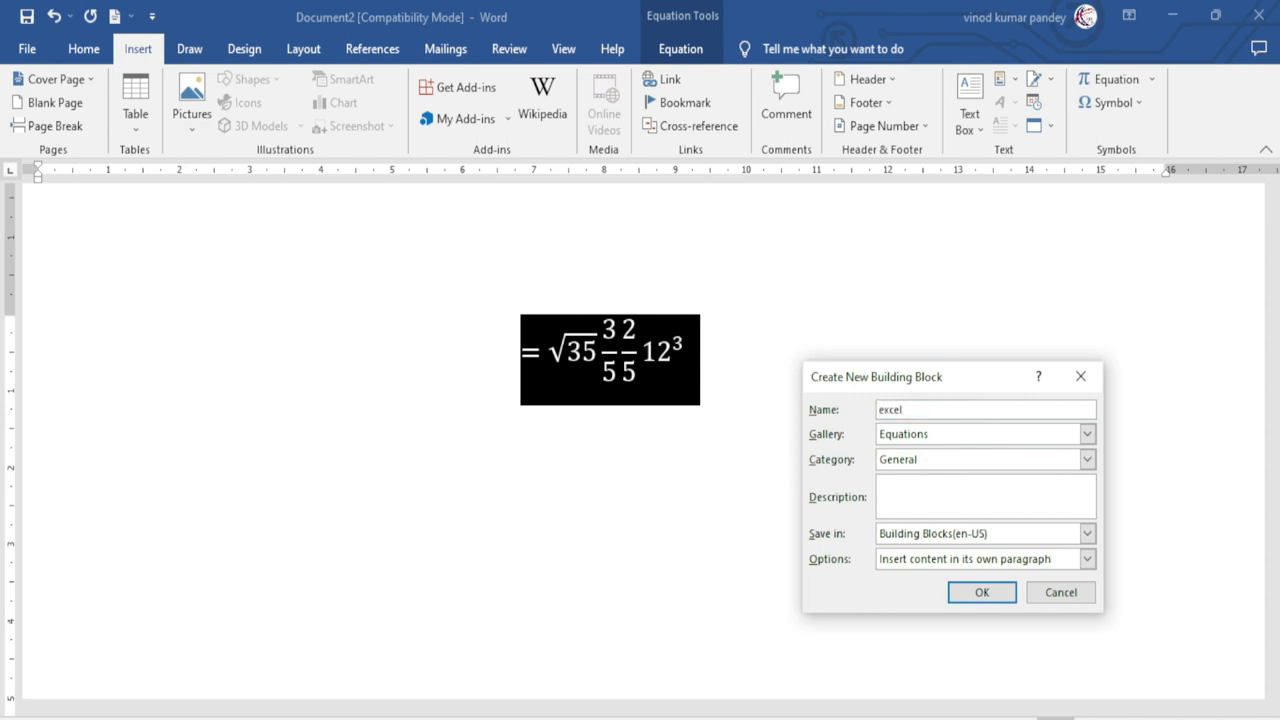
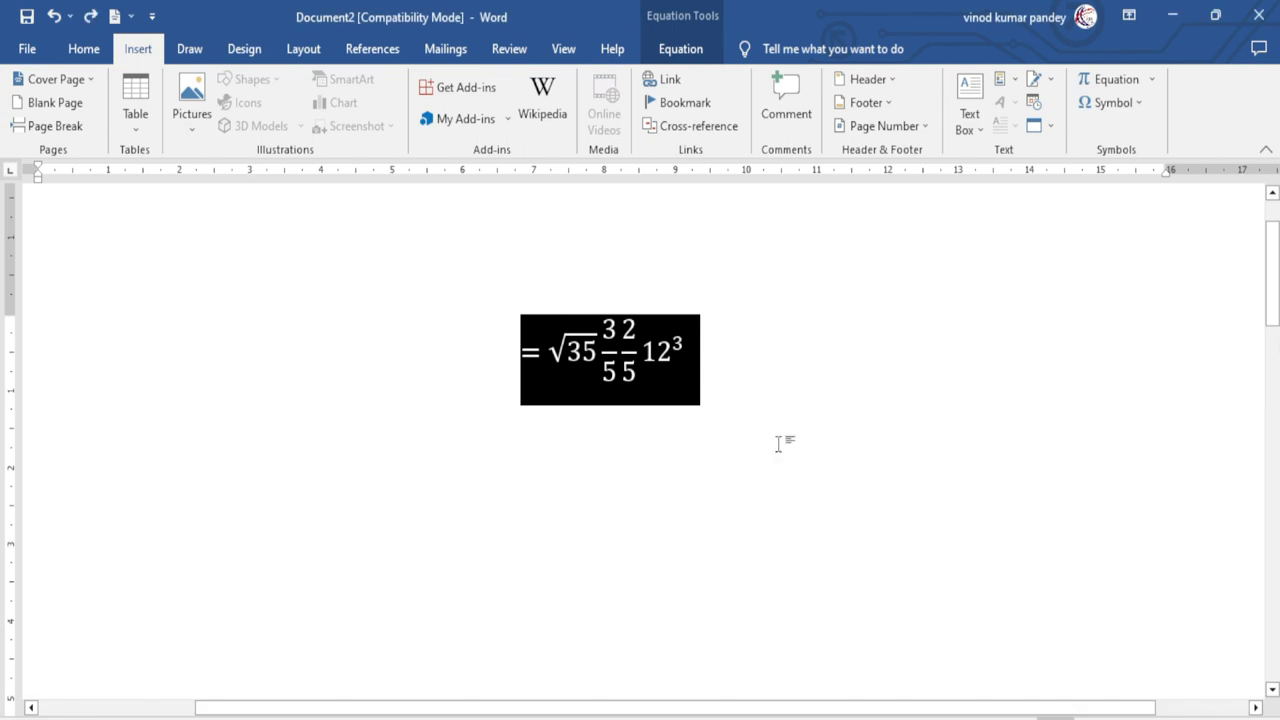
Delete the old equation and insert the saved 'excel' equation (√35, 3/5, 2/5, 12³) from the equation gallery.
key("Delete")
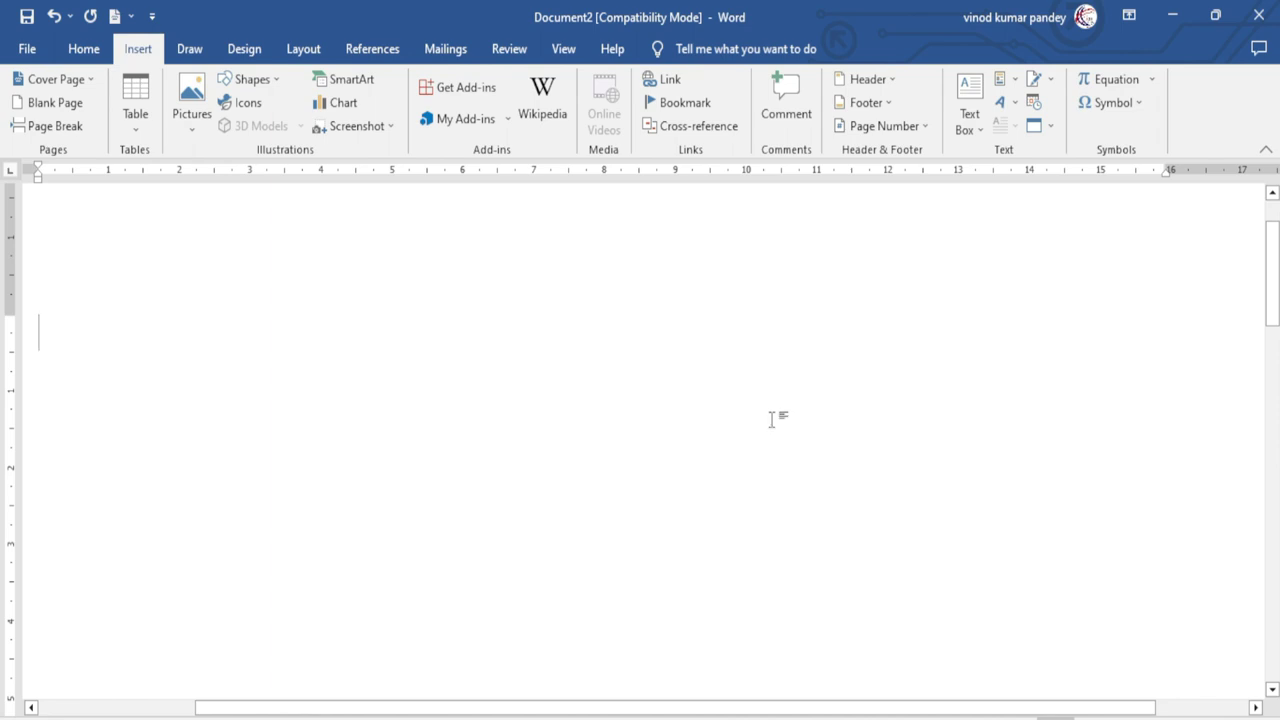
left_click(1156, 84)
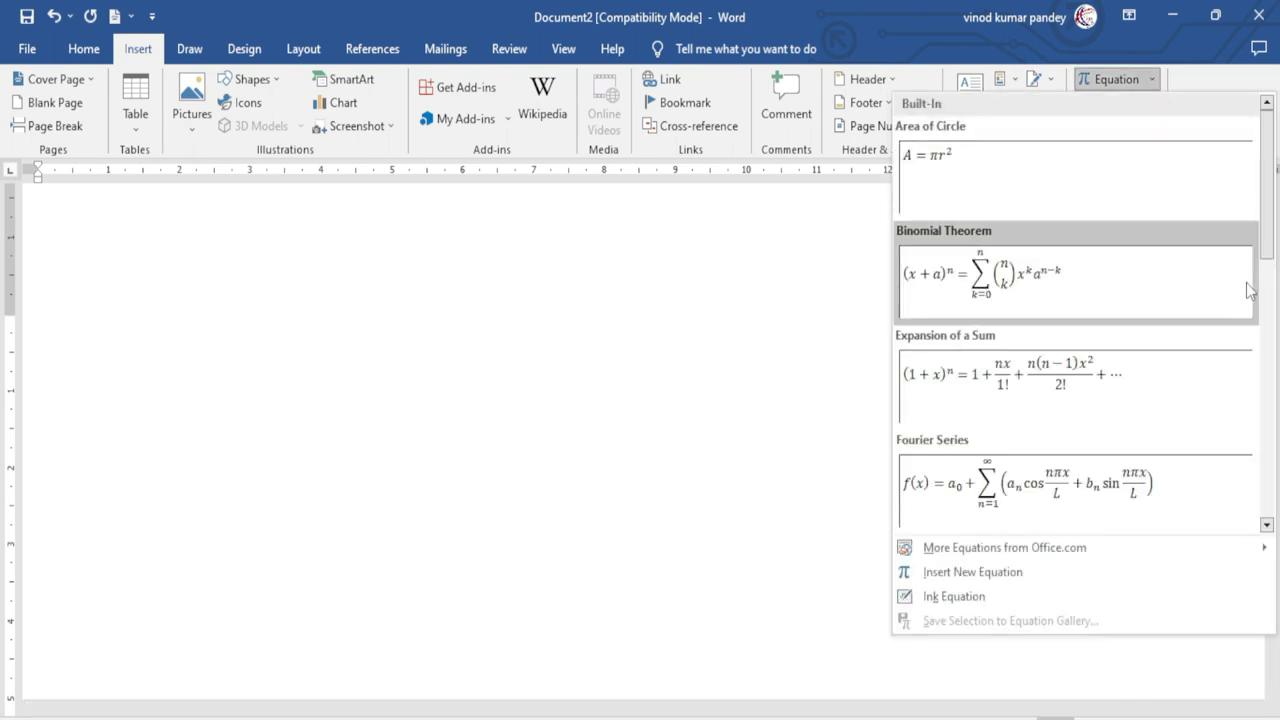
scroll(1268, 278, "down", 1)
left_click_drag(1268, 278, 1268, 526)
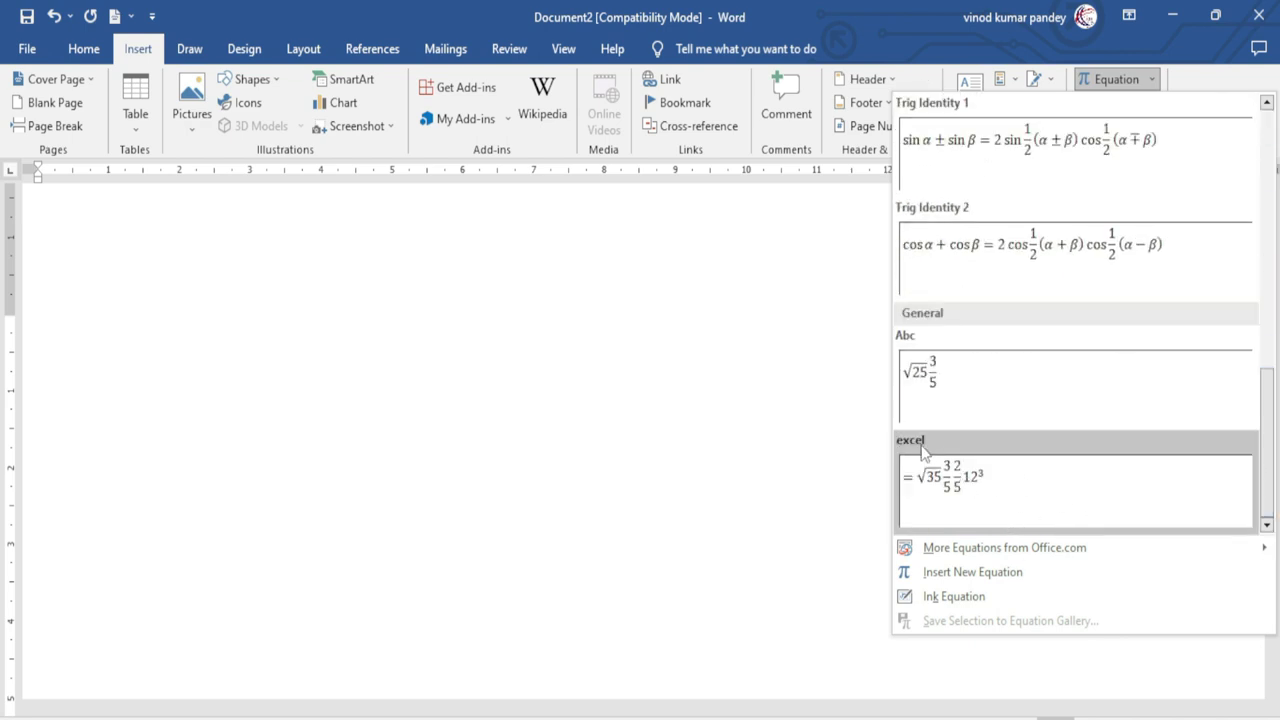
left_click(970, 487)
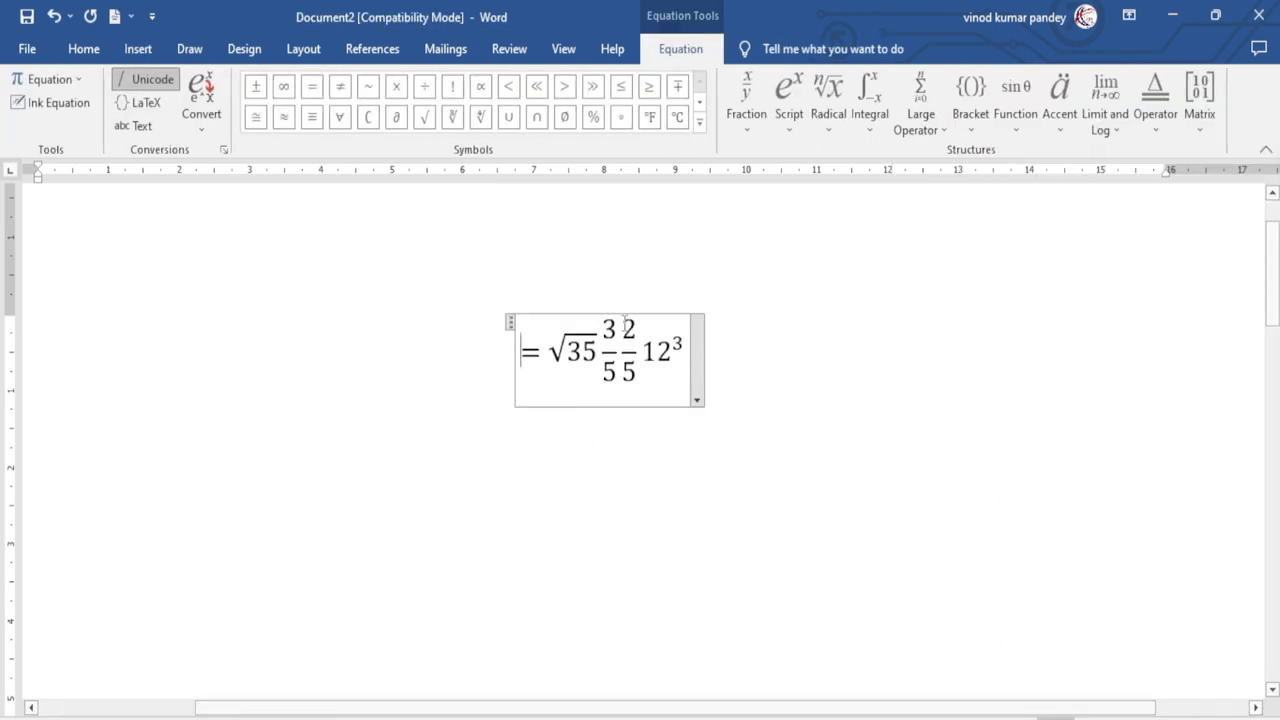
left_click_drag(640, 350, 673, 350)
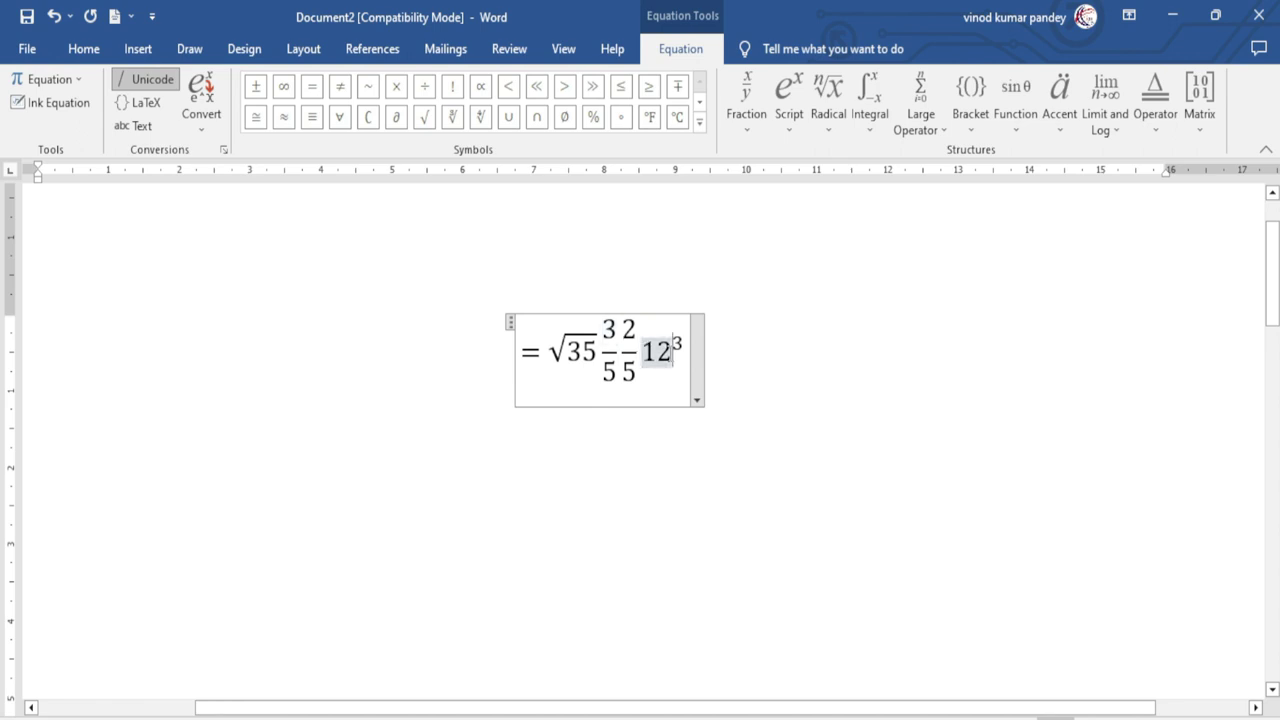
left_click(489, 453)
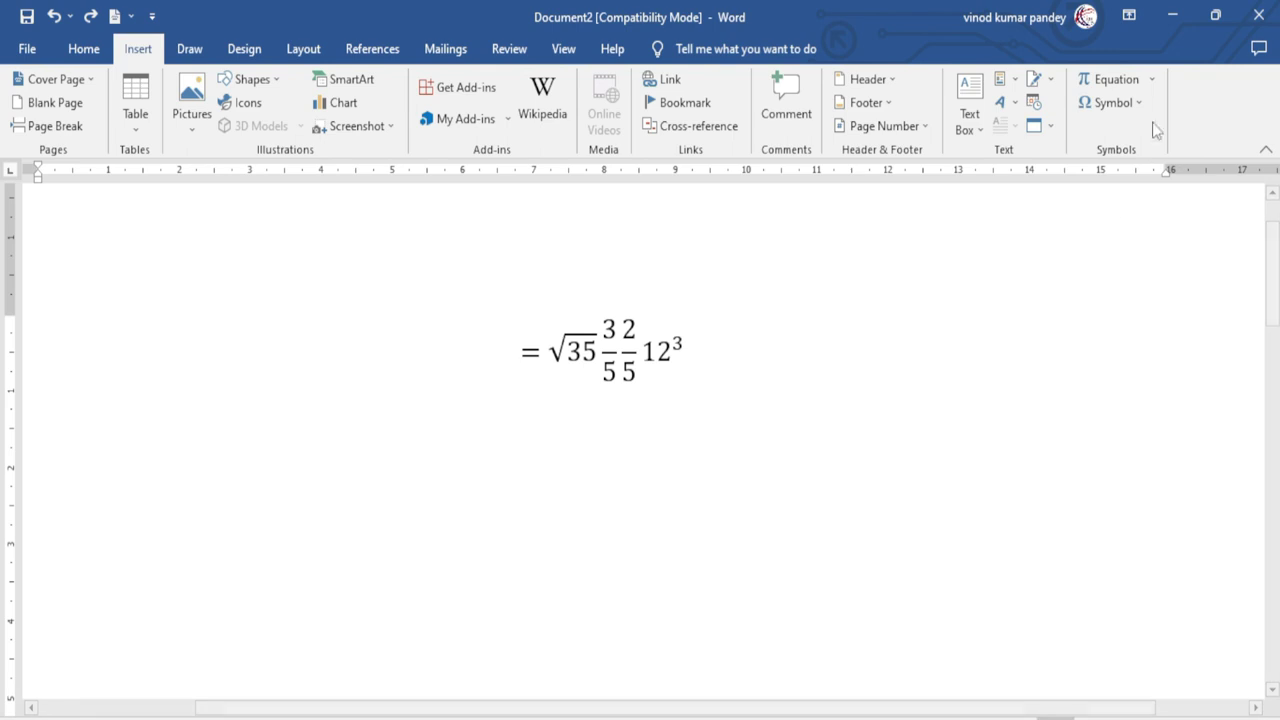
left_click(1155, 79)
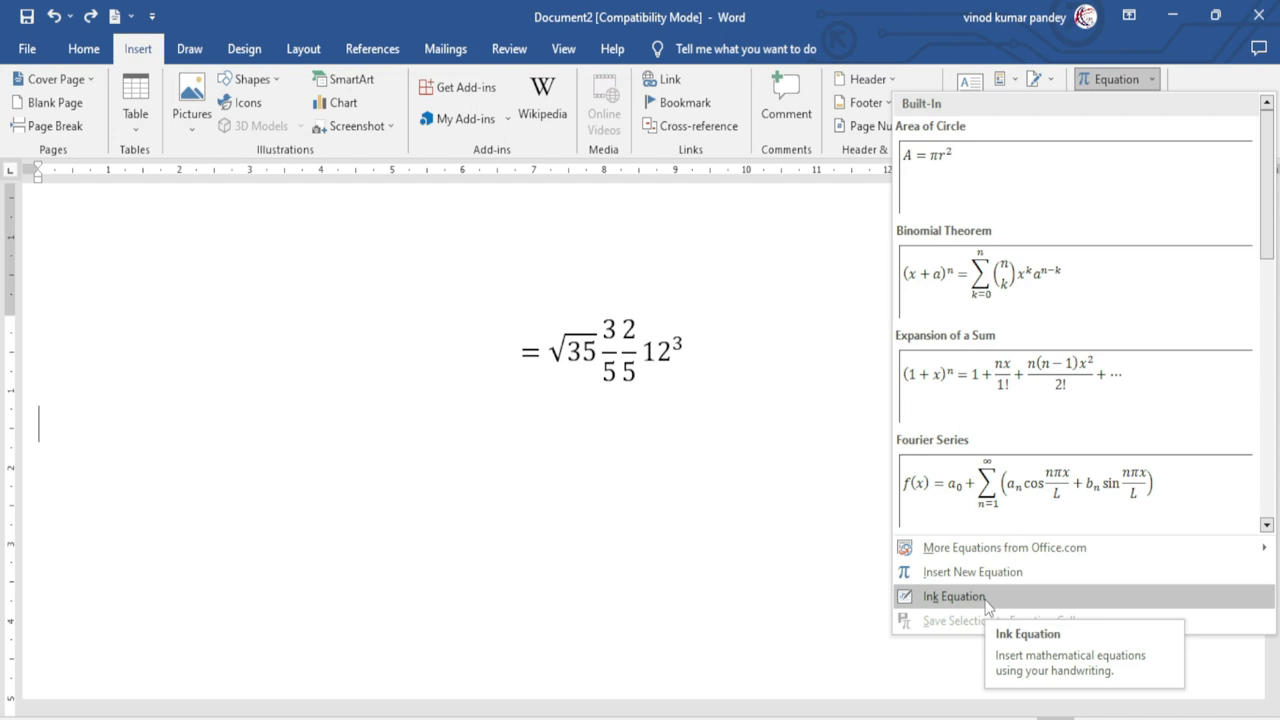
Handwrite a square-root sign with Ink Equation and insert it below the first equation.
left_click(955, 596)
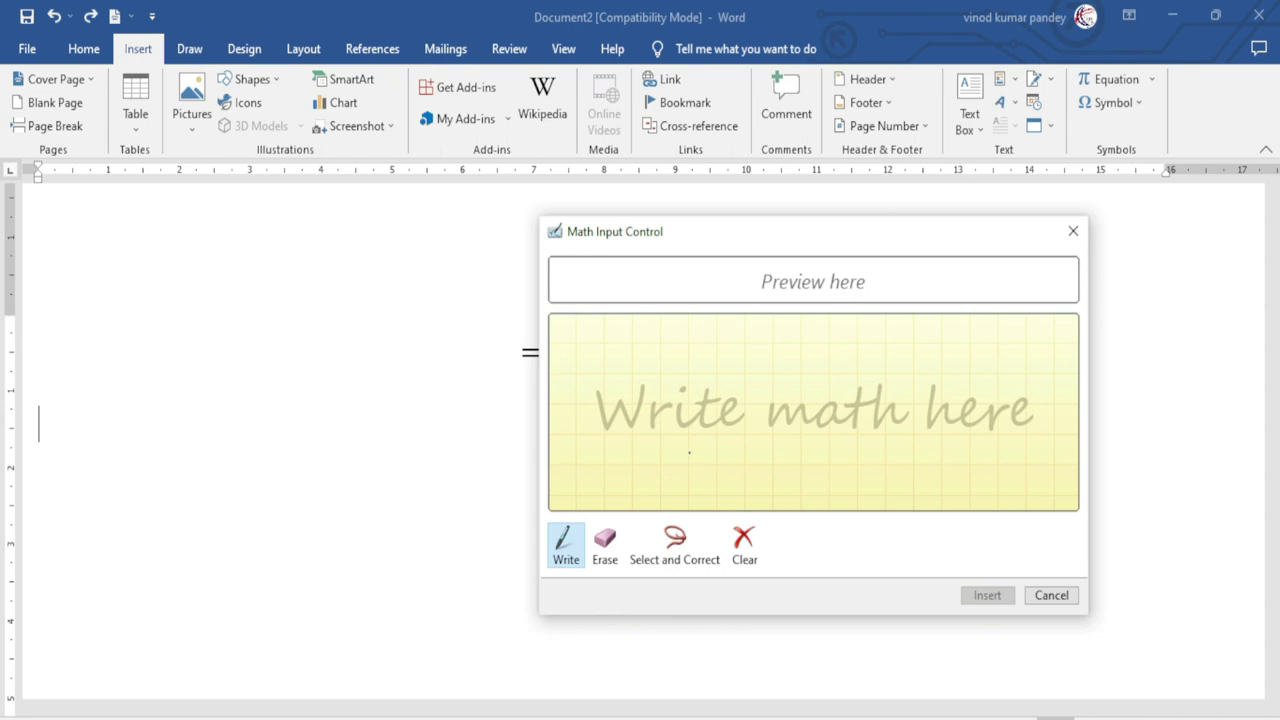
mouse_move(721, 235)
left_mouse_down()
mouse_move(909, 311)
mouse_move(732, 248)
left_mouse_up()
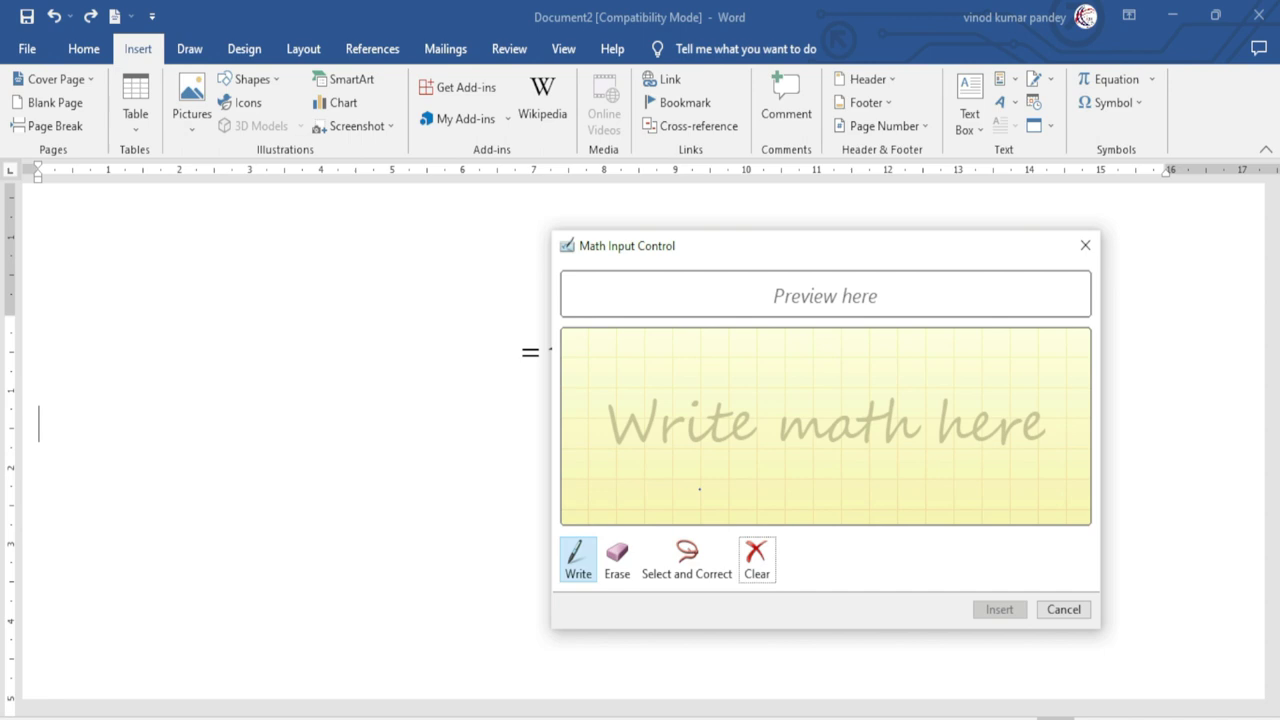
left_click_drag(699, 489, 886, 428)
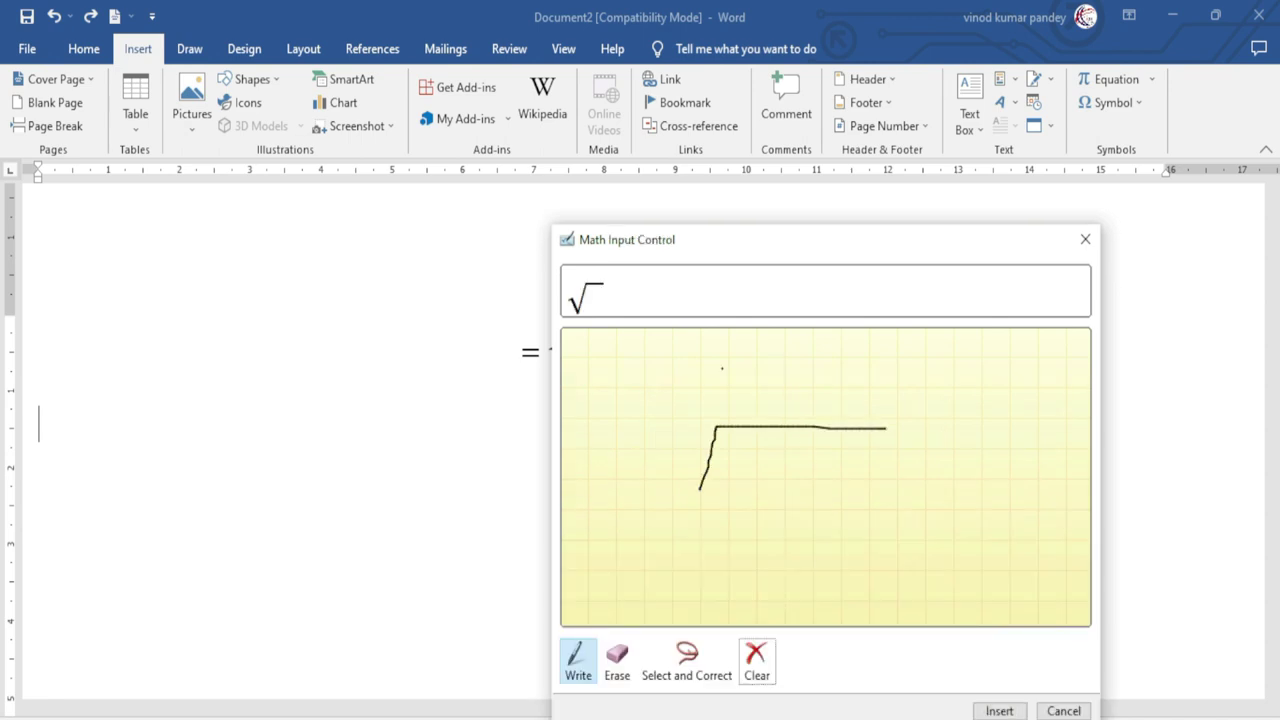
left_click_drag(652, 244, 625, 185)
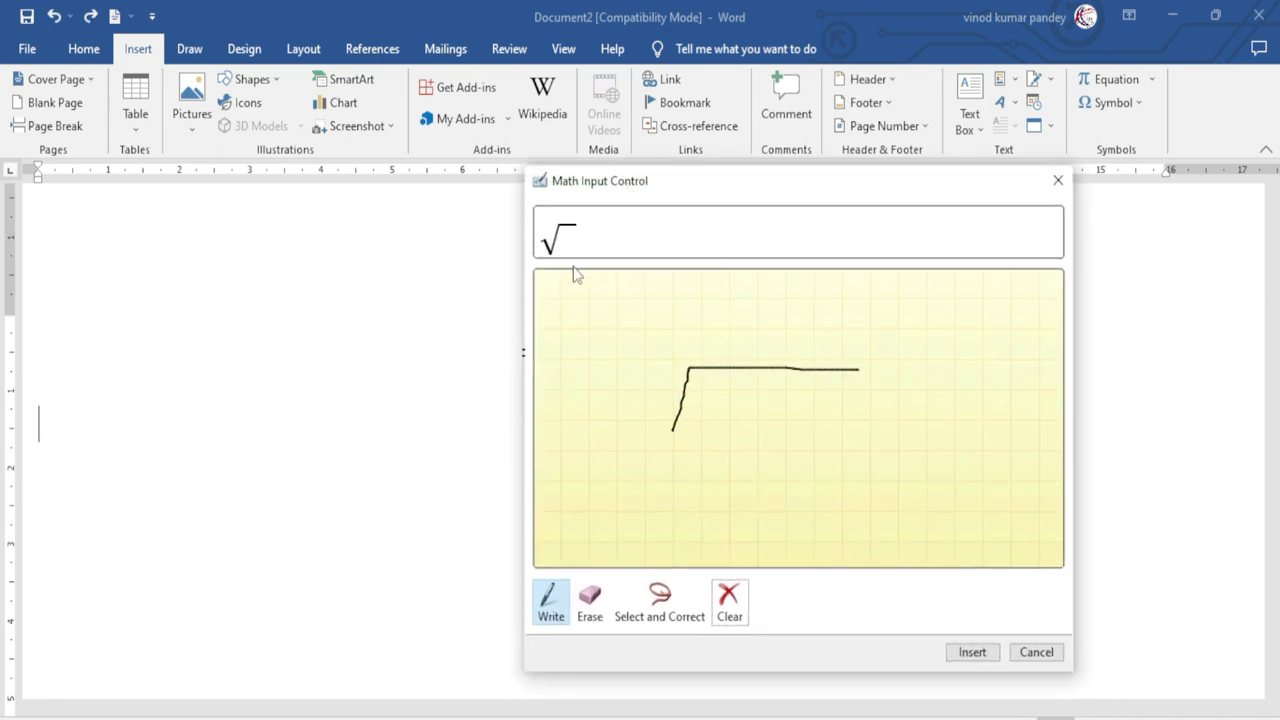
left_click(971, 656)
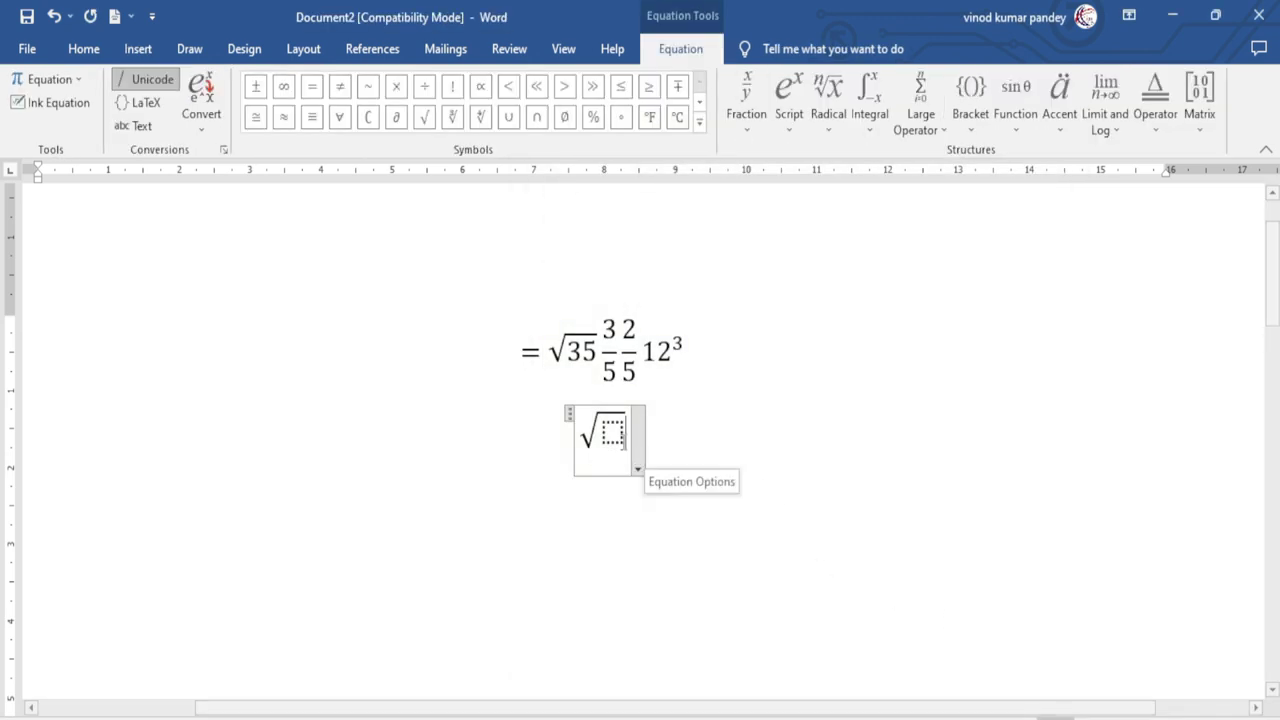
Type 12 inside the radical to complete √12.
type("12")
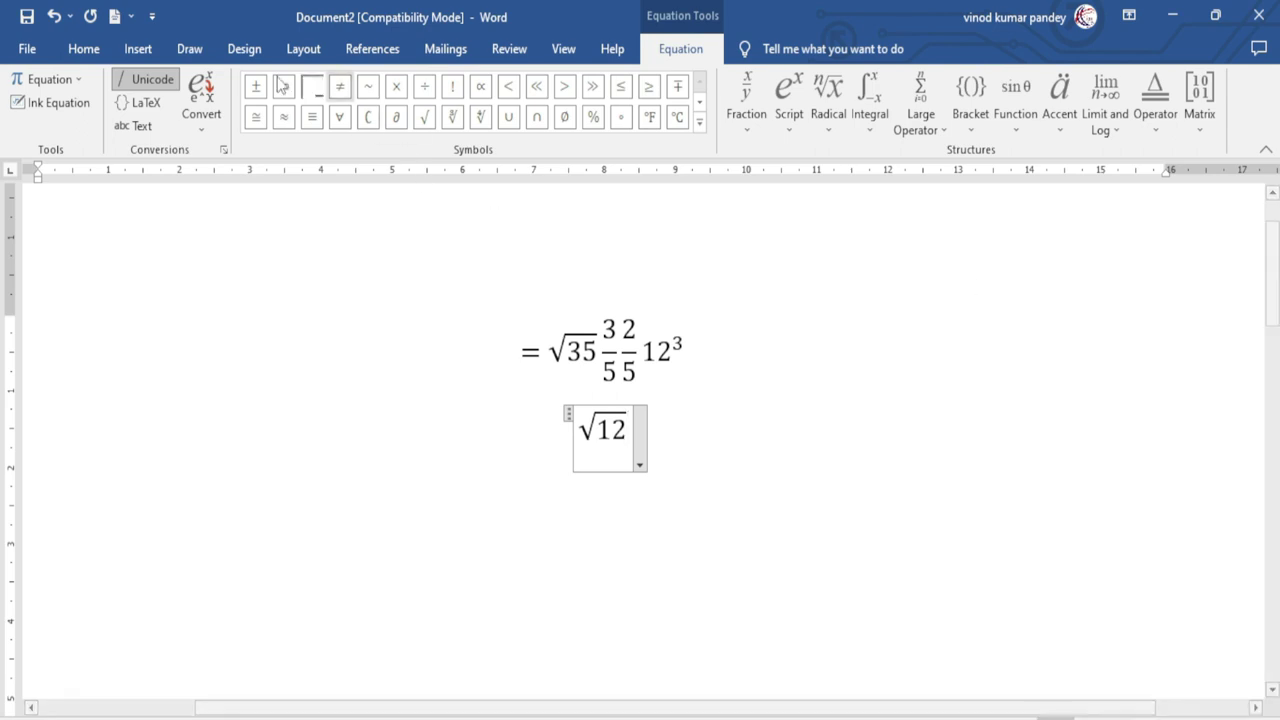
left_click(80, 52)
left_click(138, 49)
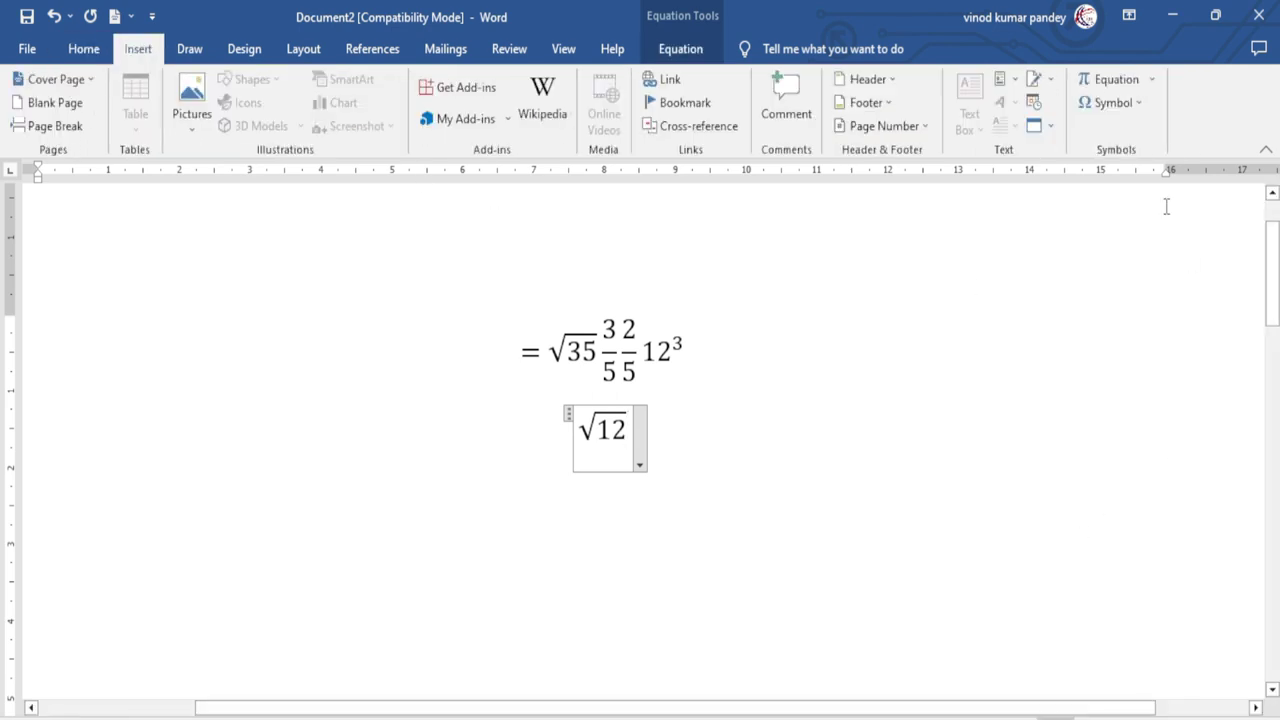
left_click(1155, 81)
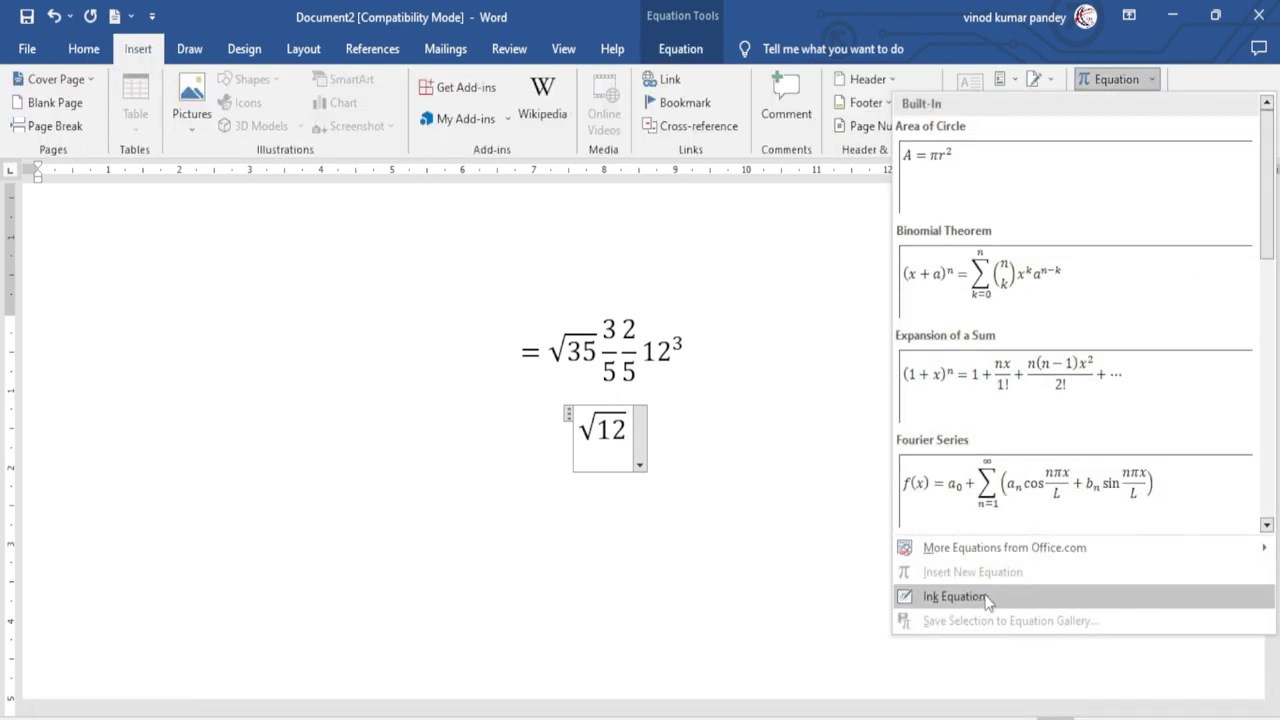
Handwrite an x in the Math Input Control pad and insert it after √12.
left_click(985, 600)
mouse_move(753, 192)
left_mouse_down()
mouse_move(276, 218)
mouse_move(889, 237)
left_mouse_up()
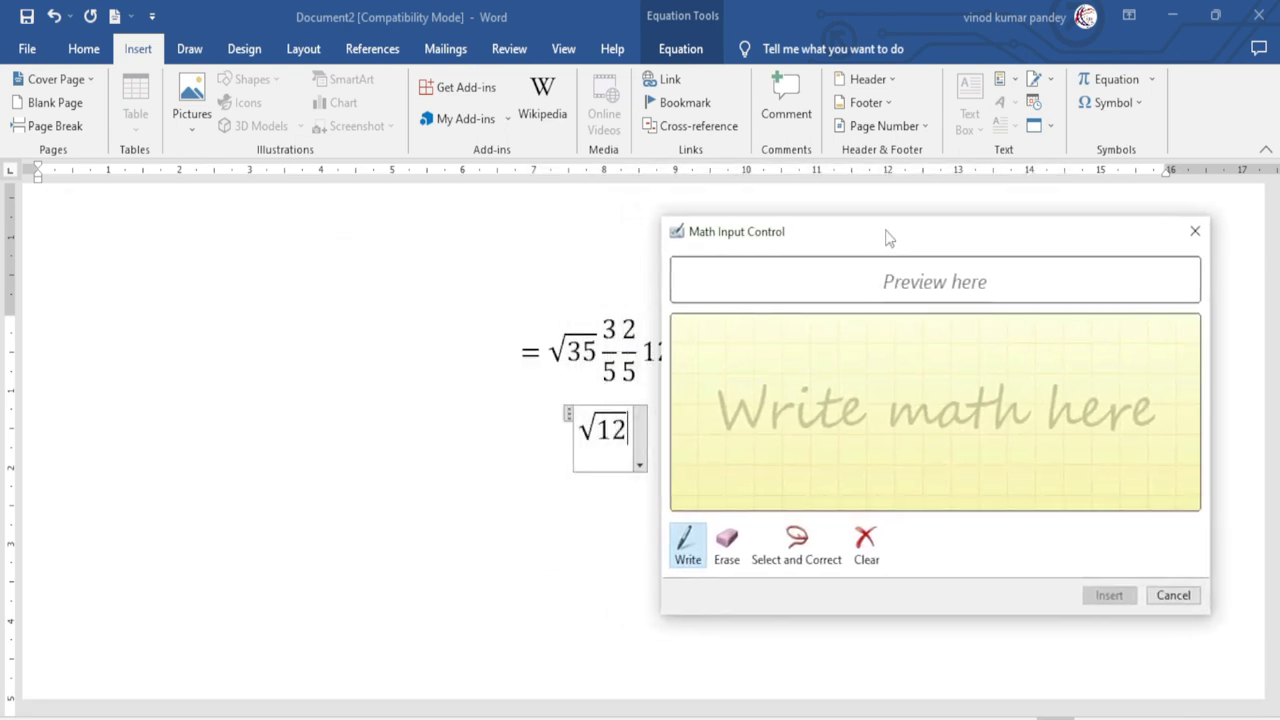
left_click_drag(837, 384, 901, 425)
left_click_drag(890, 381, 829, 430)
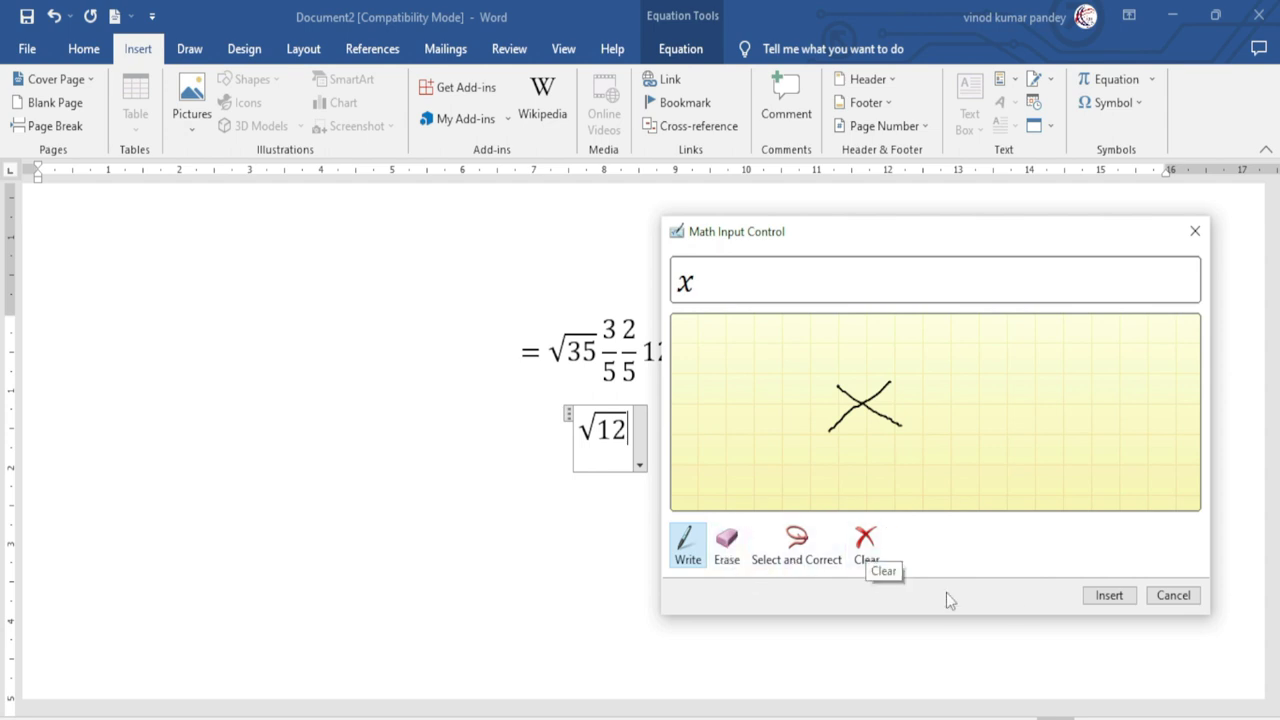
left_click(1104, 595)
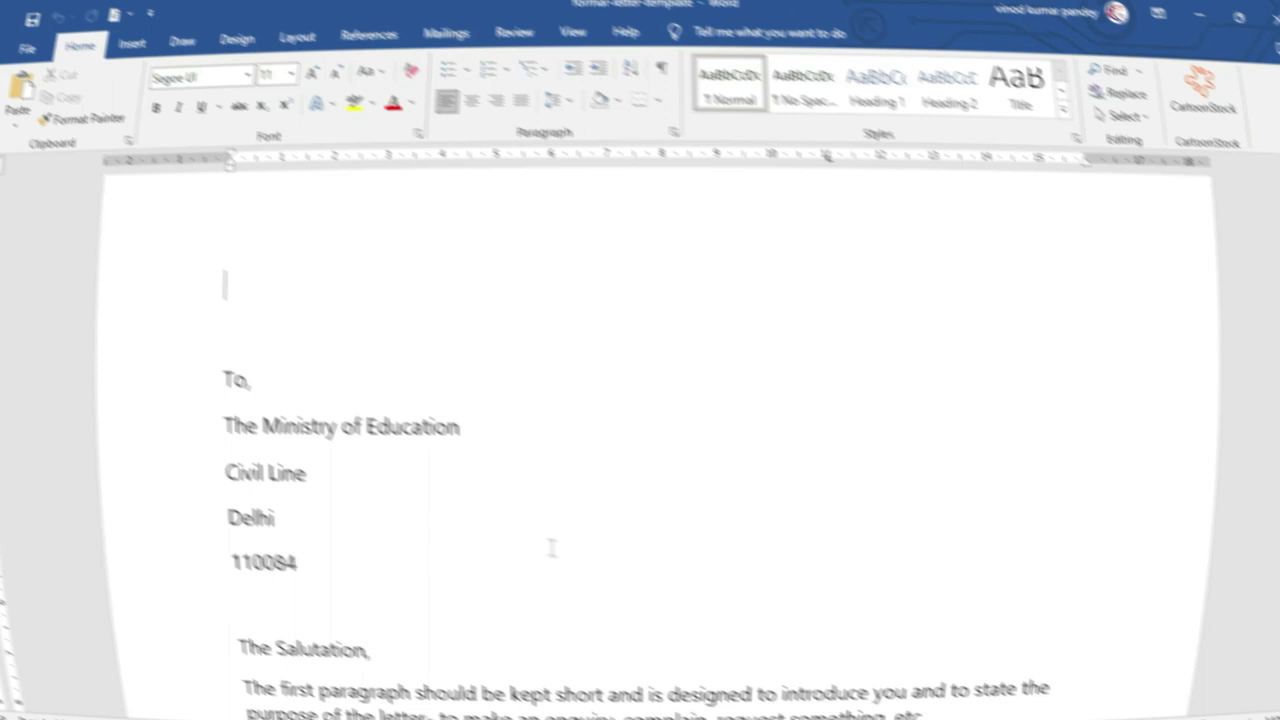
Scroll down to the letter's signature block and place the cursor just before the mobile number.
scroll(551, 546, "down", 3)
scroll(547, 520, "down", 2)
scroll(547, 520, "down", 3)
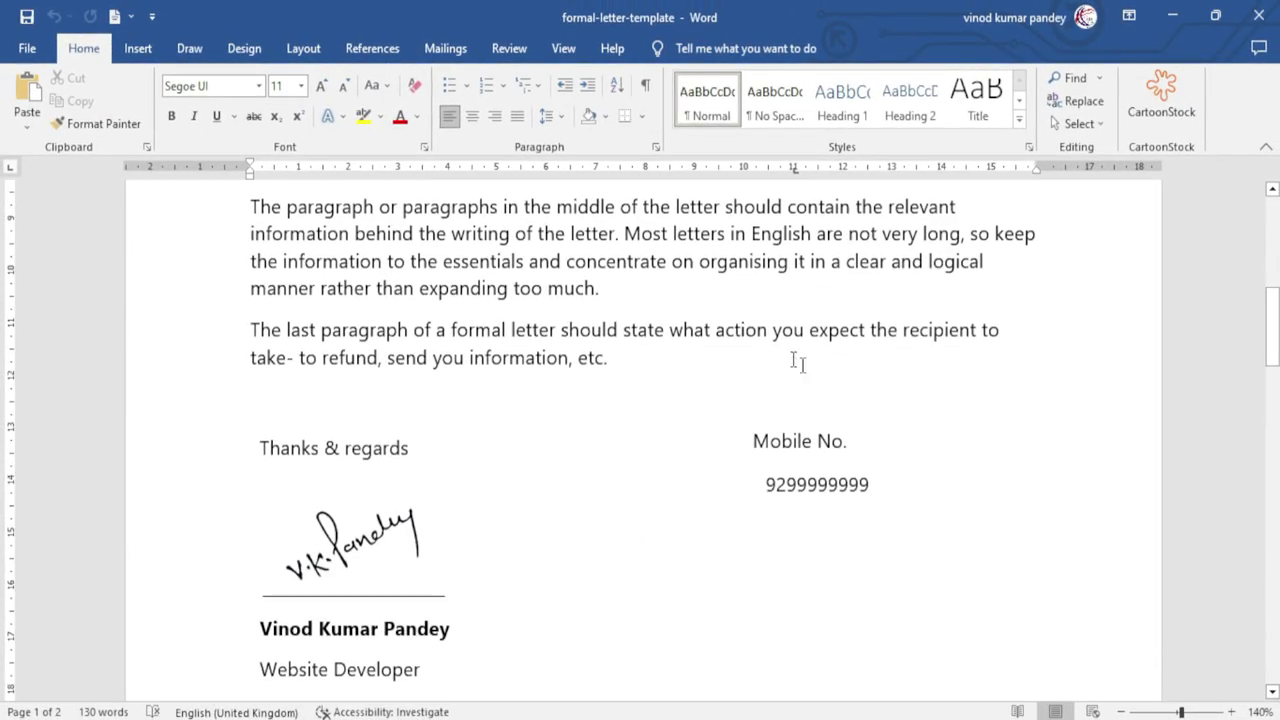
left_click_drag(758, 485, 845, 497)
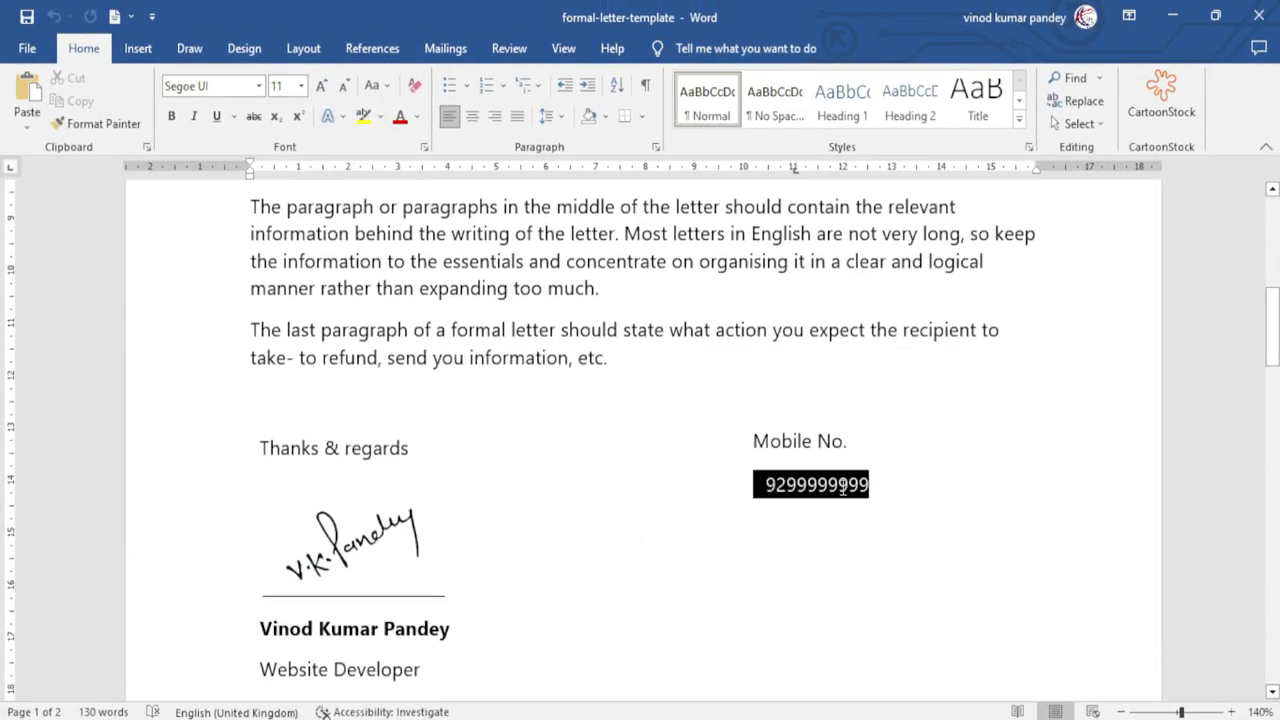
left_click(766, 487)
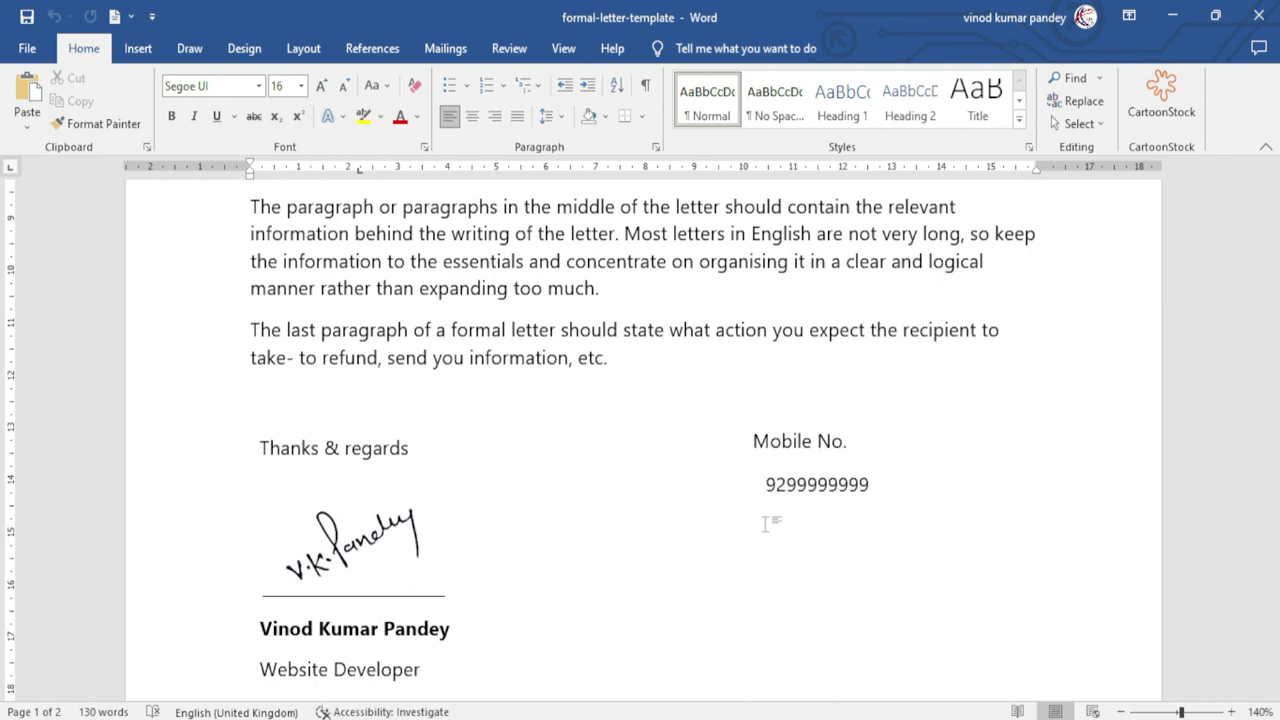
left_click(138, 48)
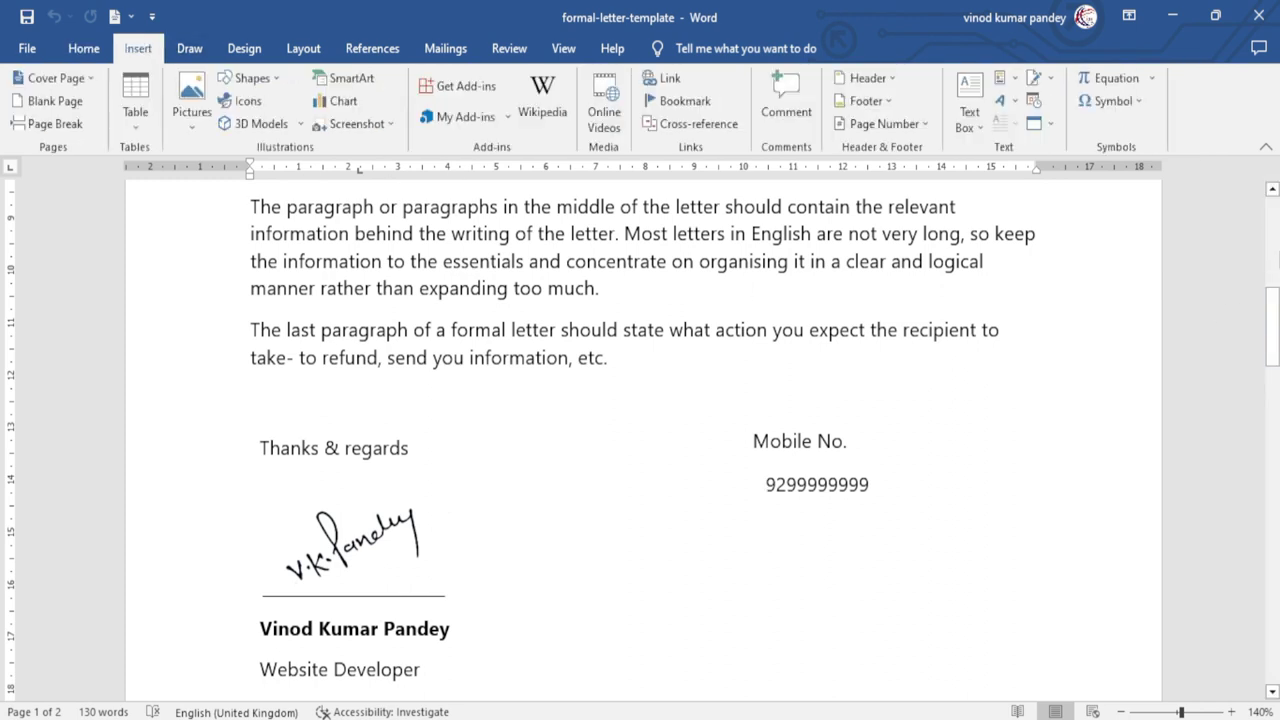
Open More Symbols and switch the symbol font to Webdings.
left_click(1138, 104)
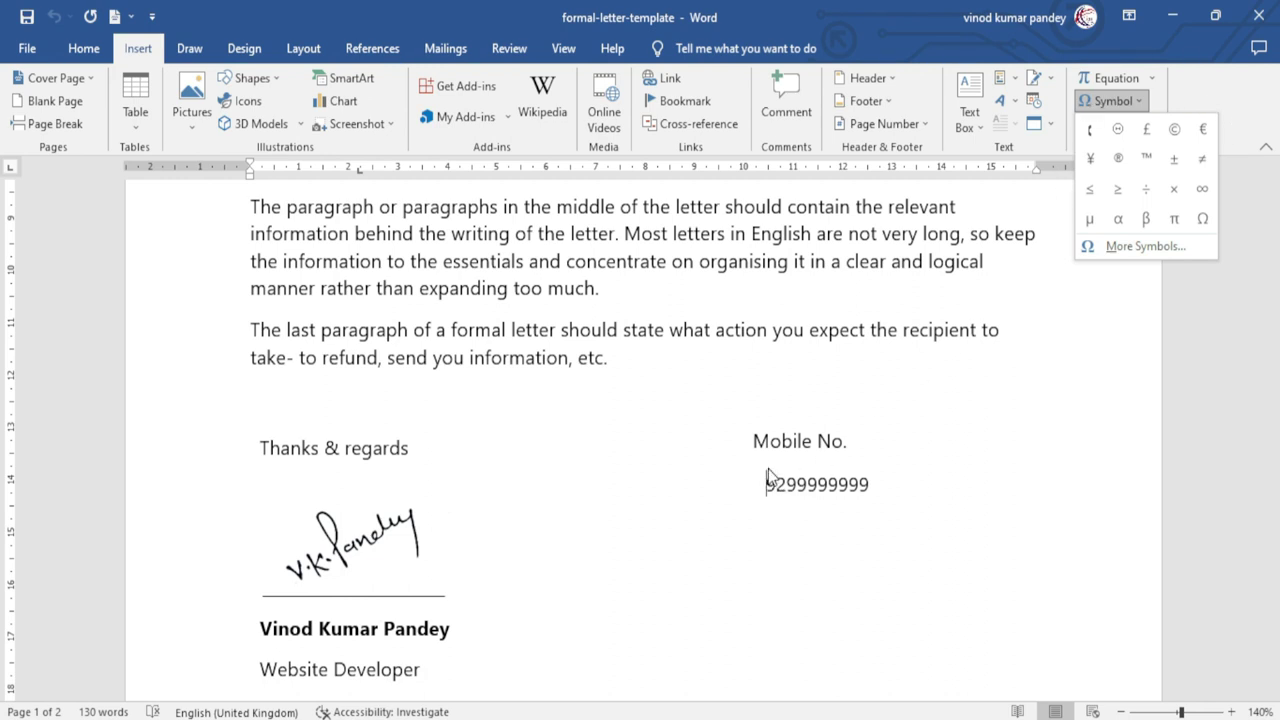
left_click(1152, 247)
left_click_drag(718, 129, 768, 121)
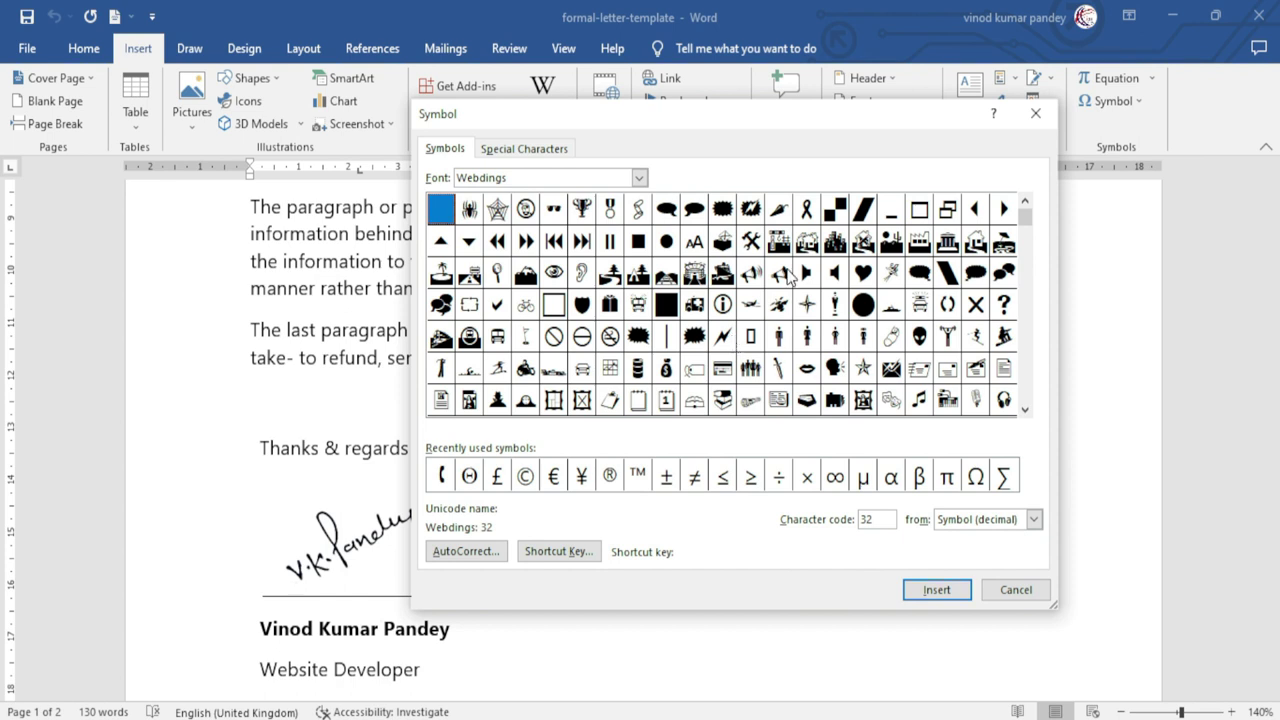
left_click(639, 178)
left_click_drag(640, 252, 645, 210)
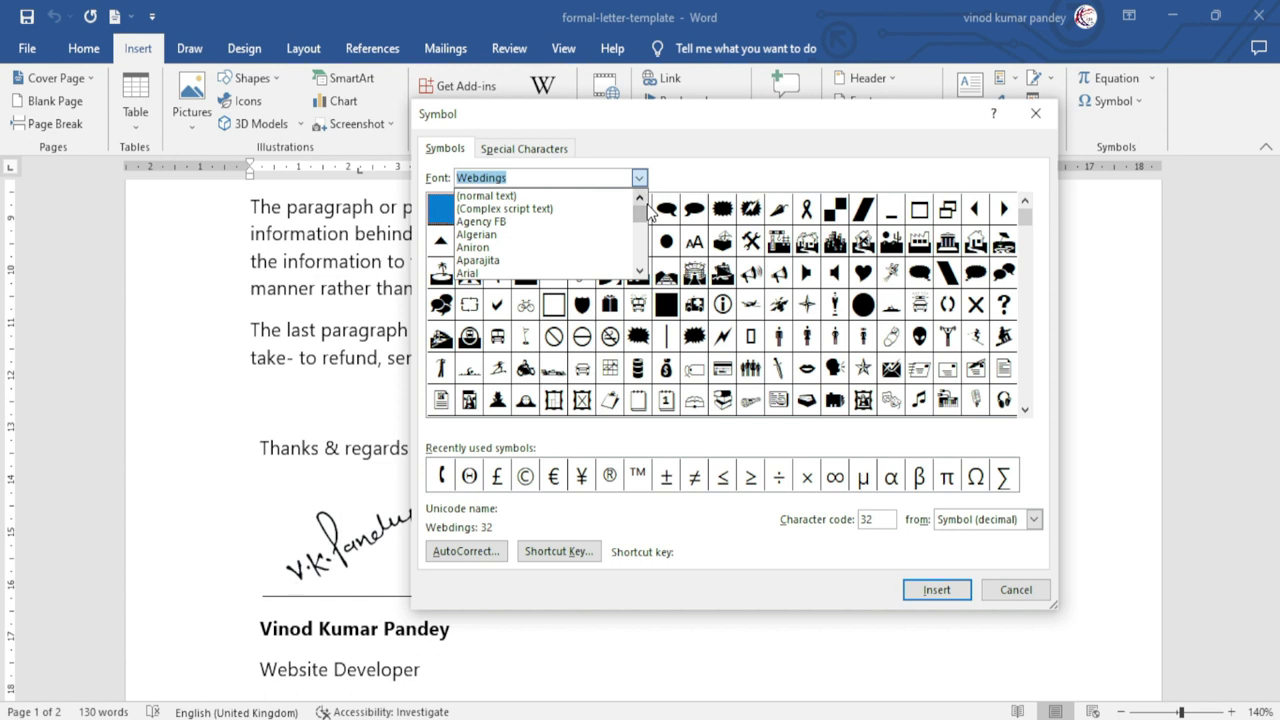
left_click(521, 196)
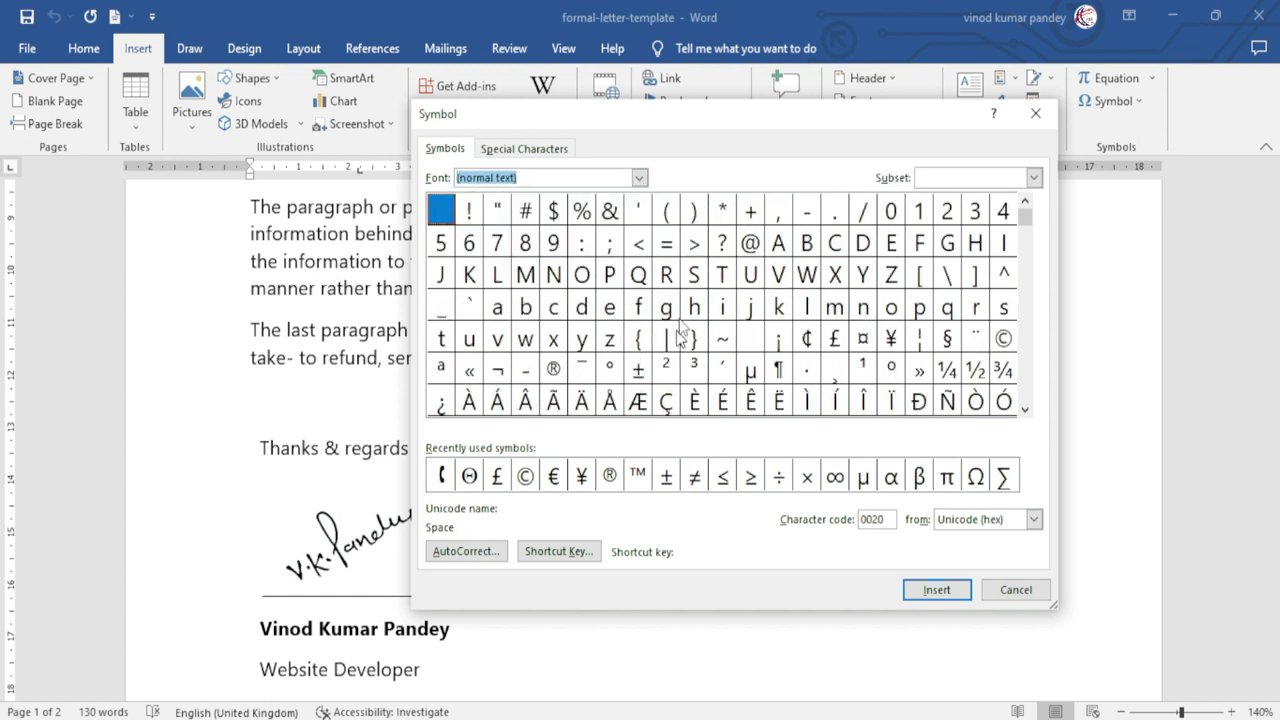
left_click(639, 178)
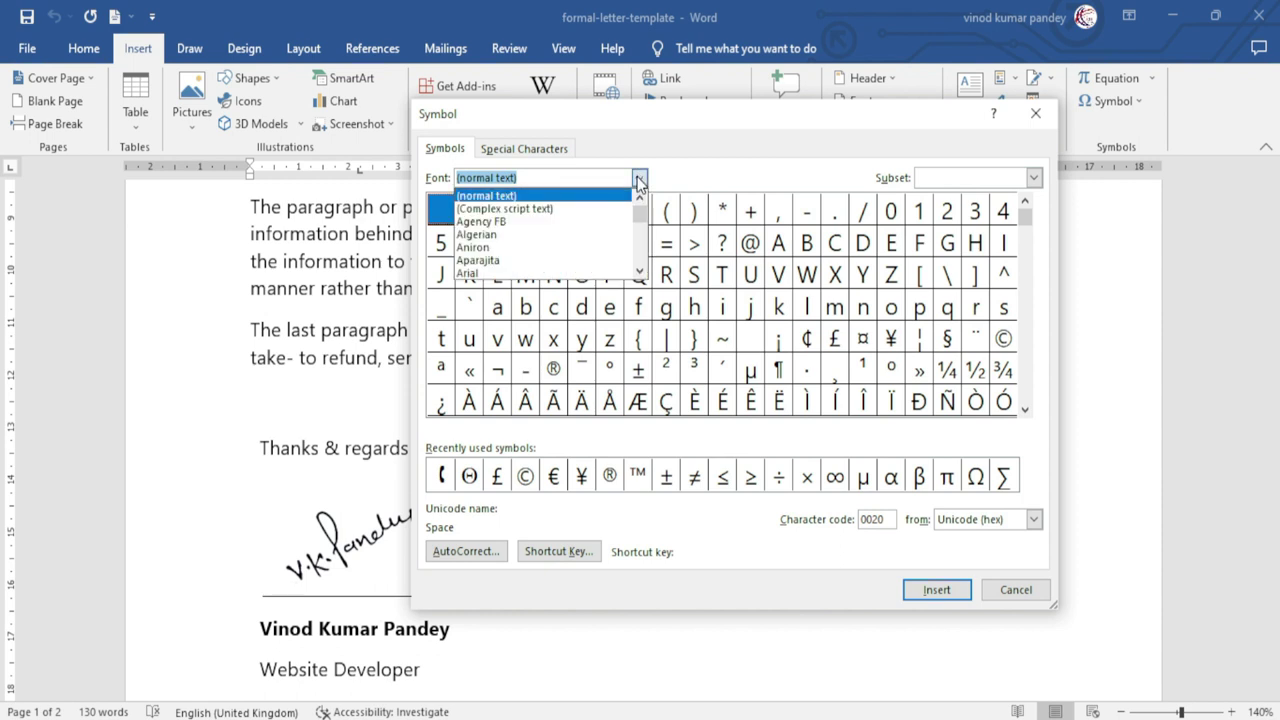
type("w")
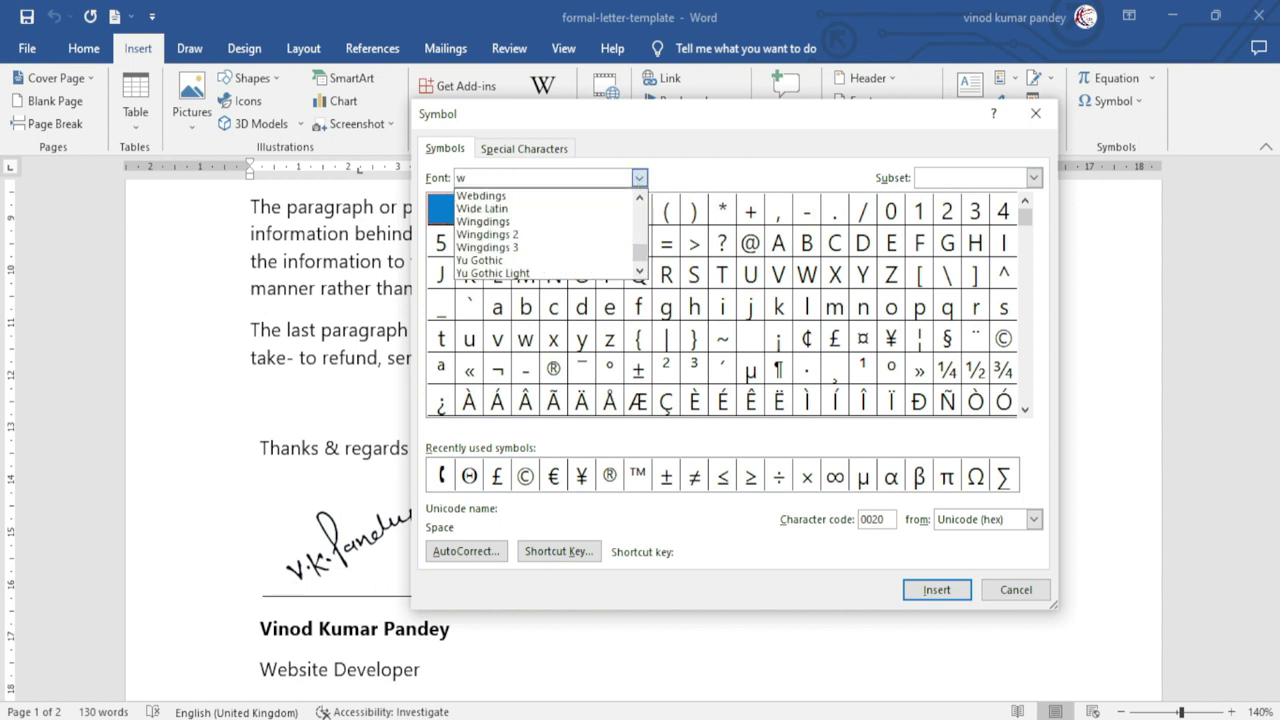
left_click(518, 197)
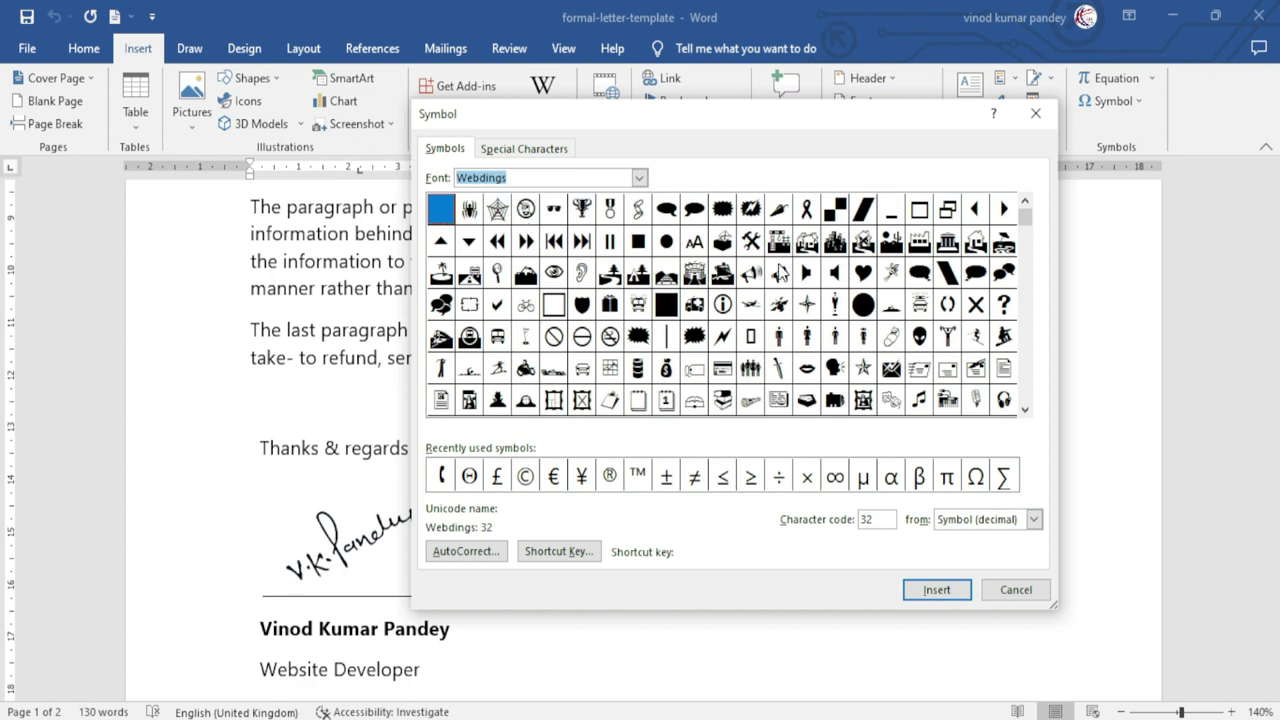
Insert the Webdings telephone symbol (code 198) before the mobile number and close the dialog.
left_click_drag(1025, 212, 1003, 308)
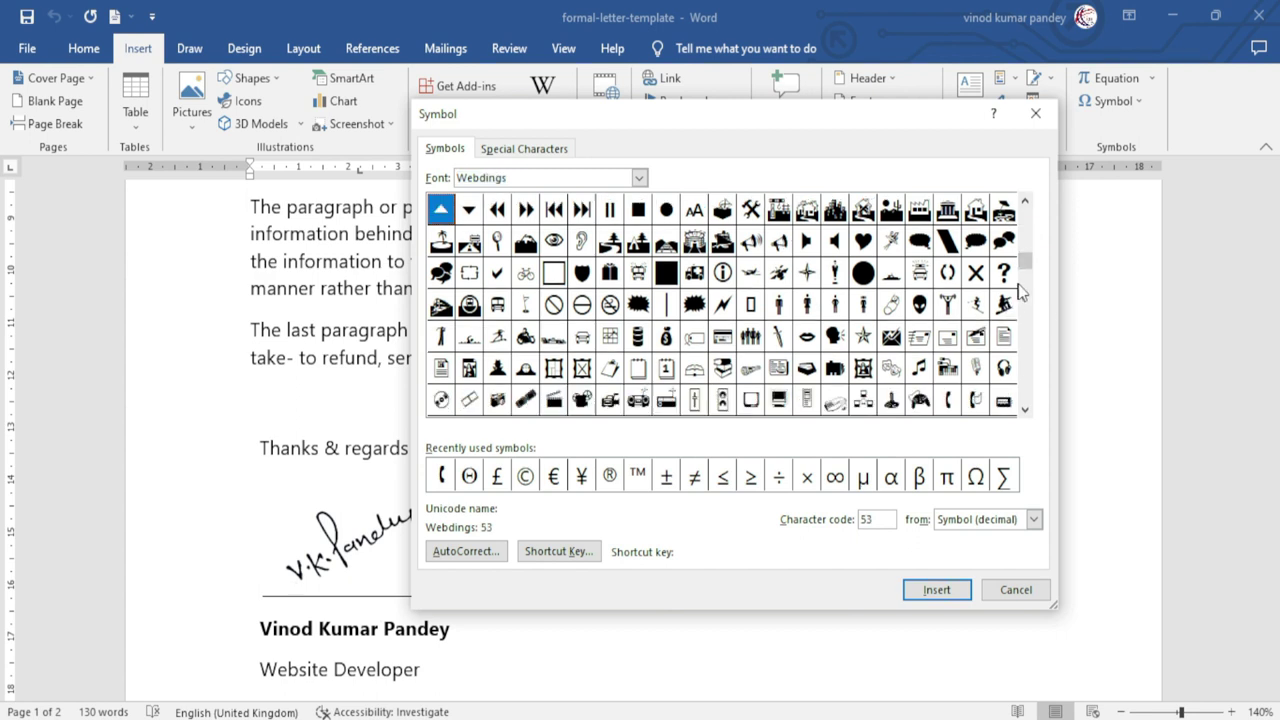
left_click(1025, 410)
left_click(1025, 410)
left_click(1025, 410)
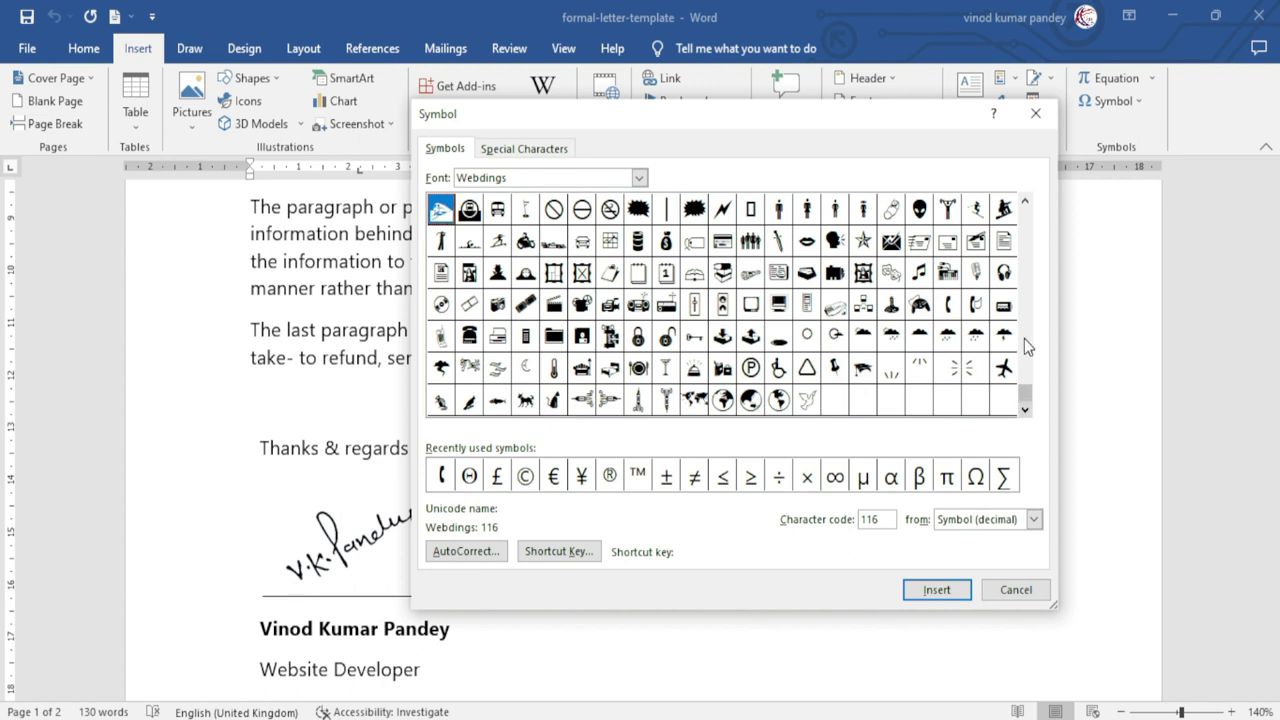
left_click(976, 306)
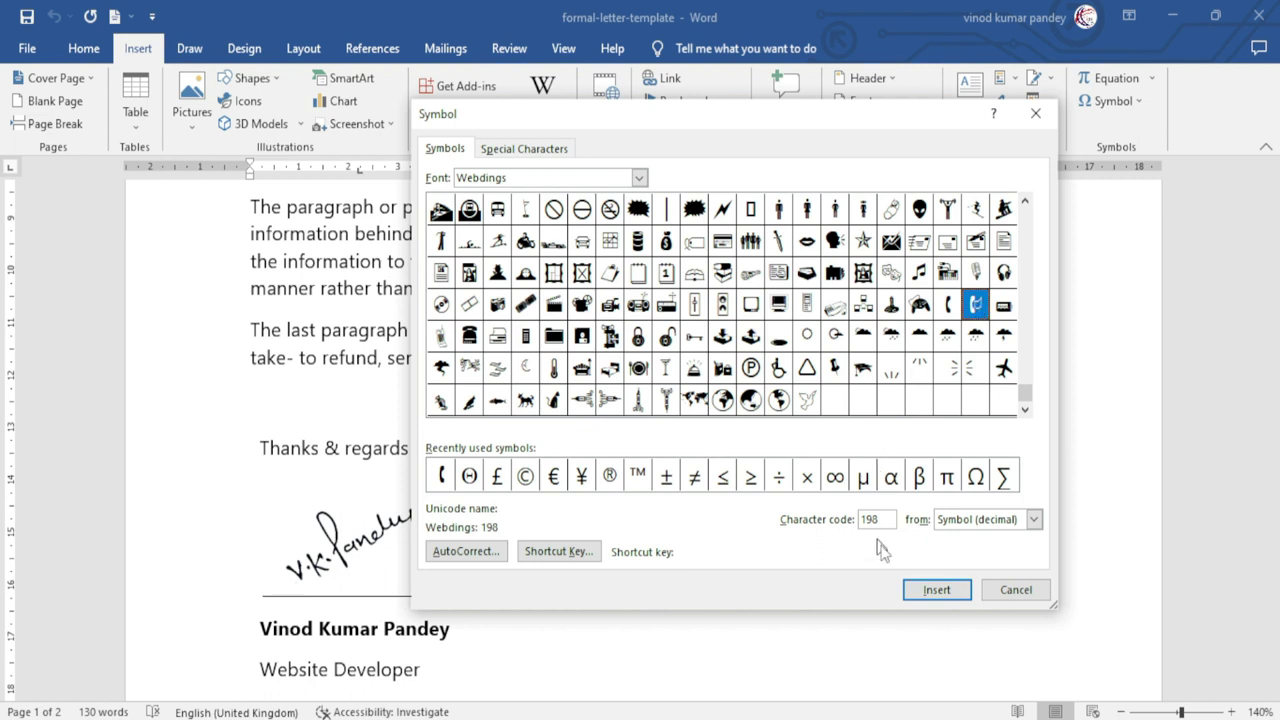
left_click(933, 590)
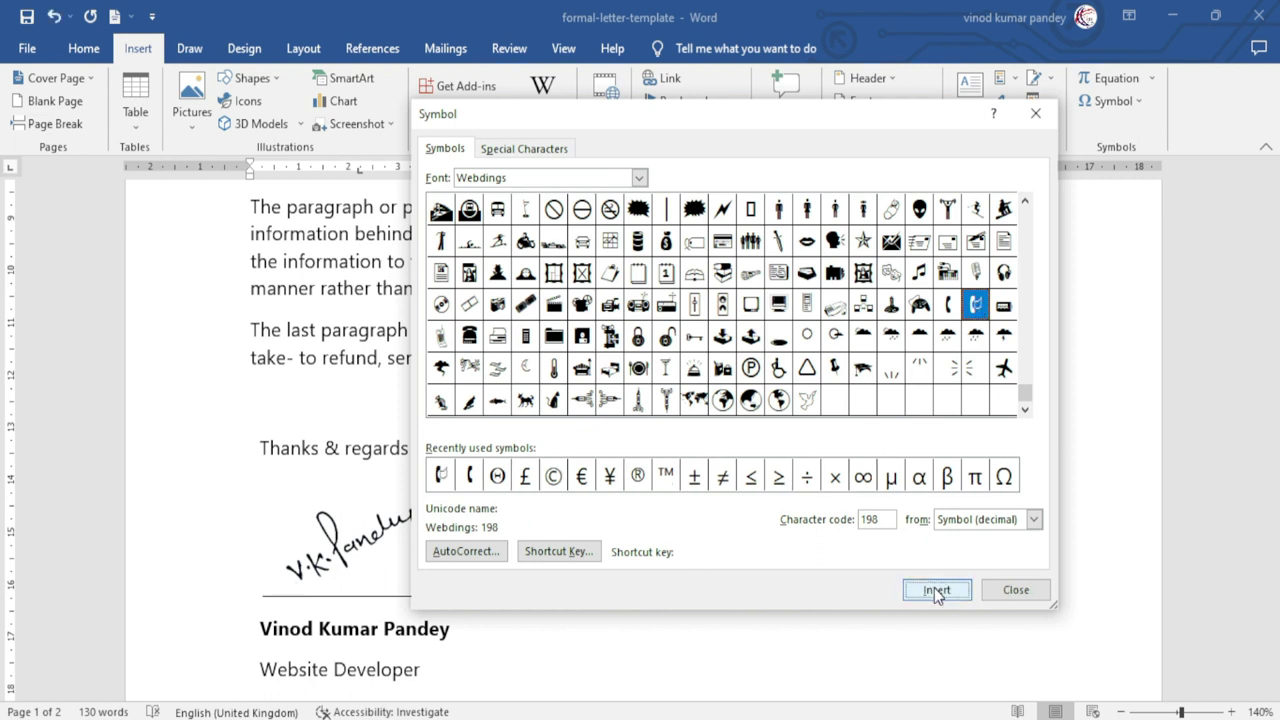
left_click(1015, 591)
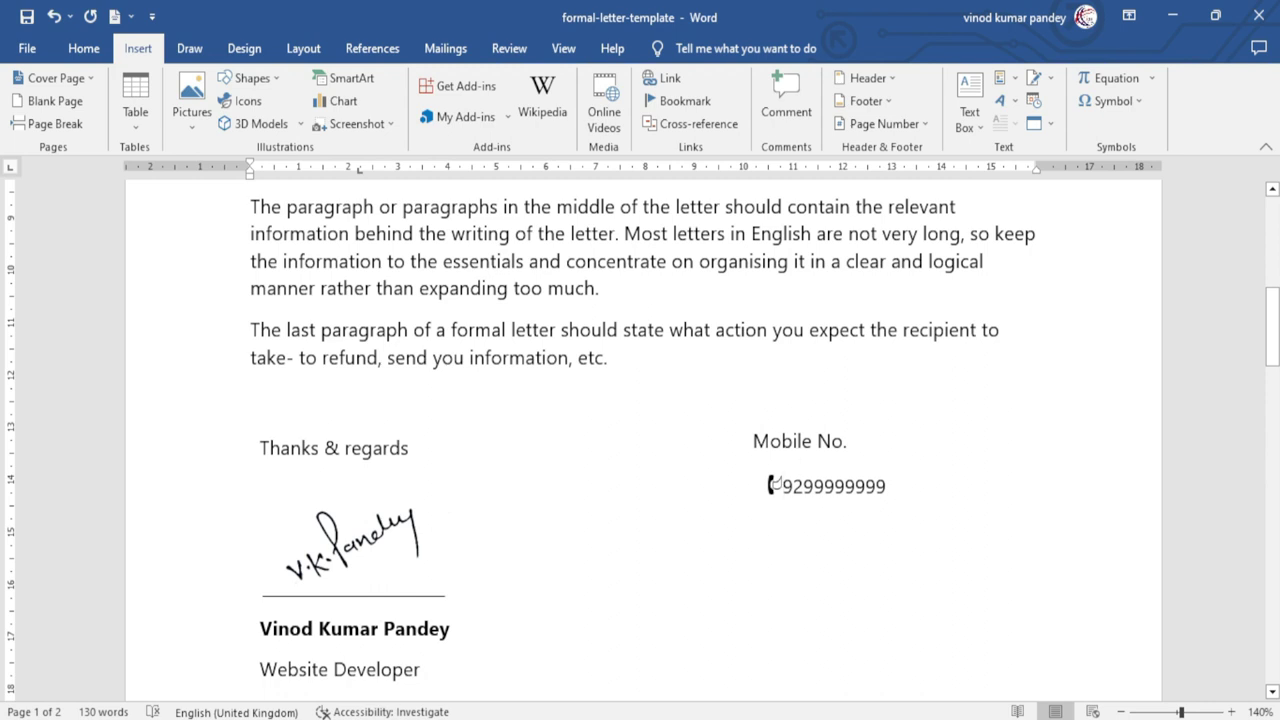
Delete the telephone symbol, reinsert it from recent symbols, then delete it again.
key("BackSpace")
left_click(1138, 104)
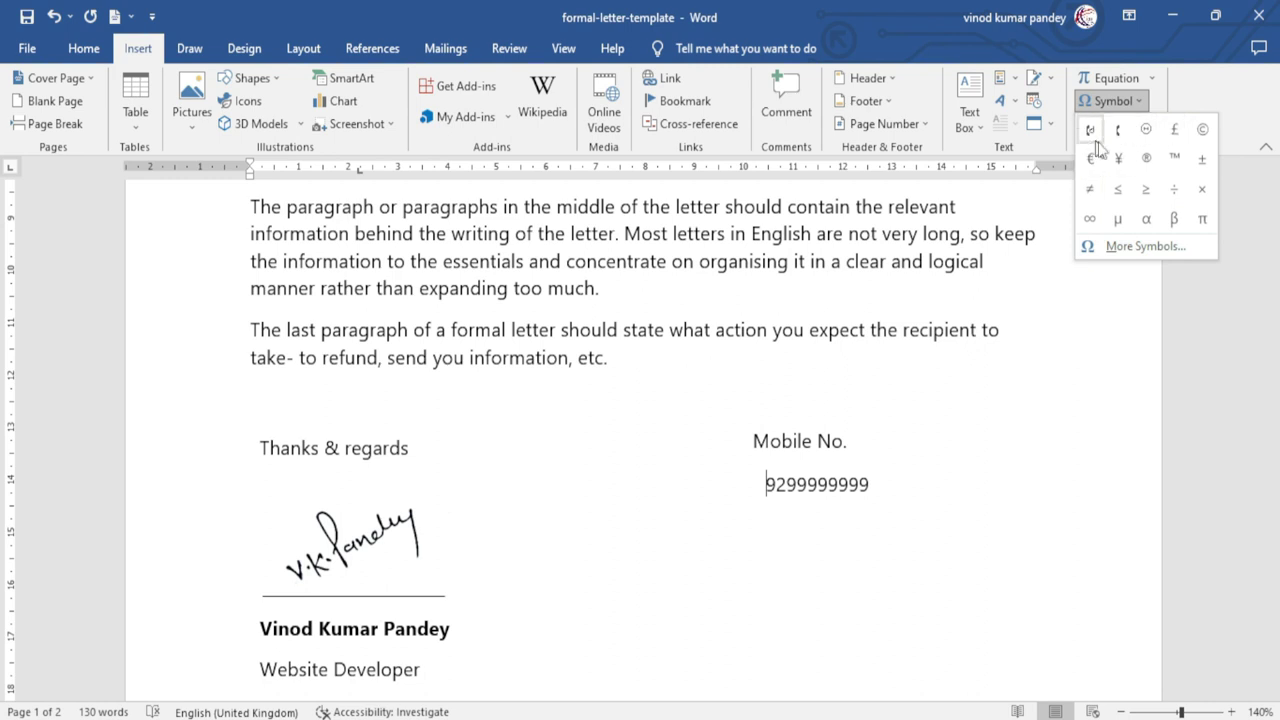
left_click(1118, 132)
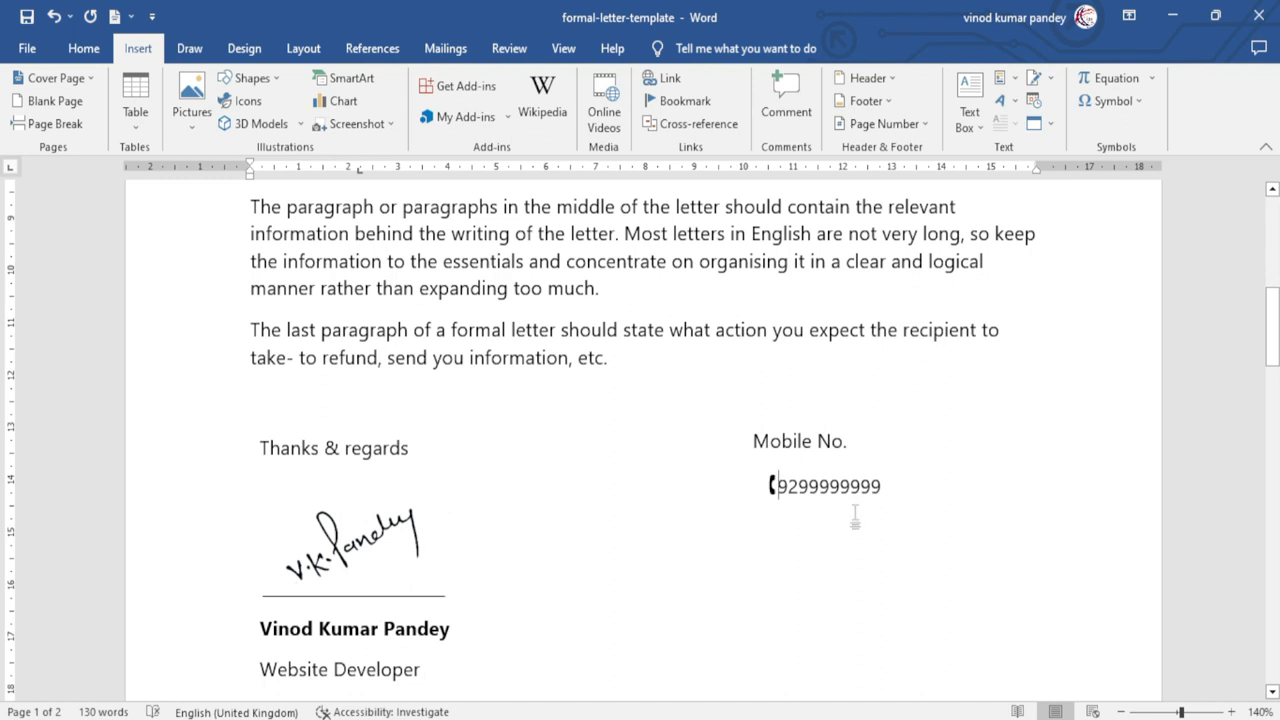
left_click(1127, 104)
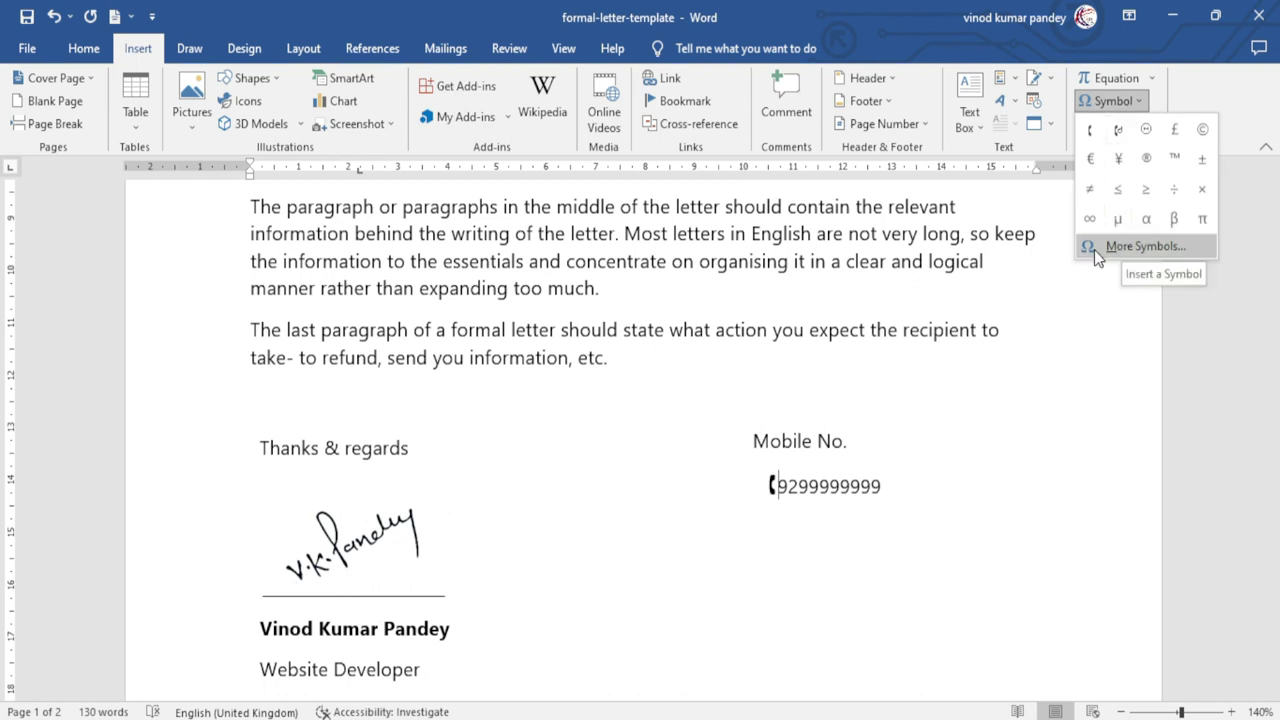
left_click(1037, 391)
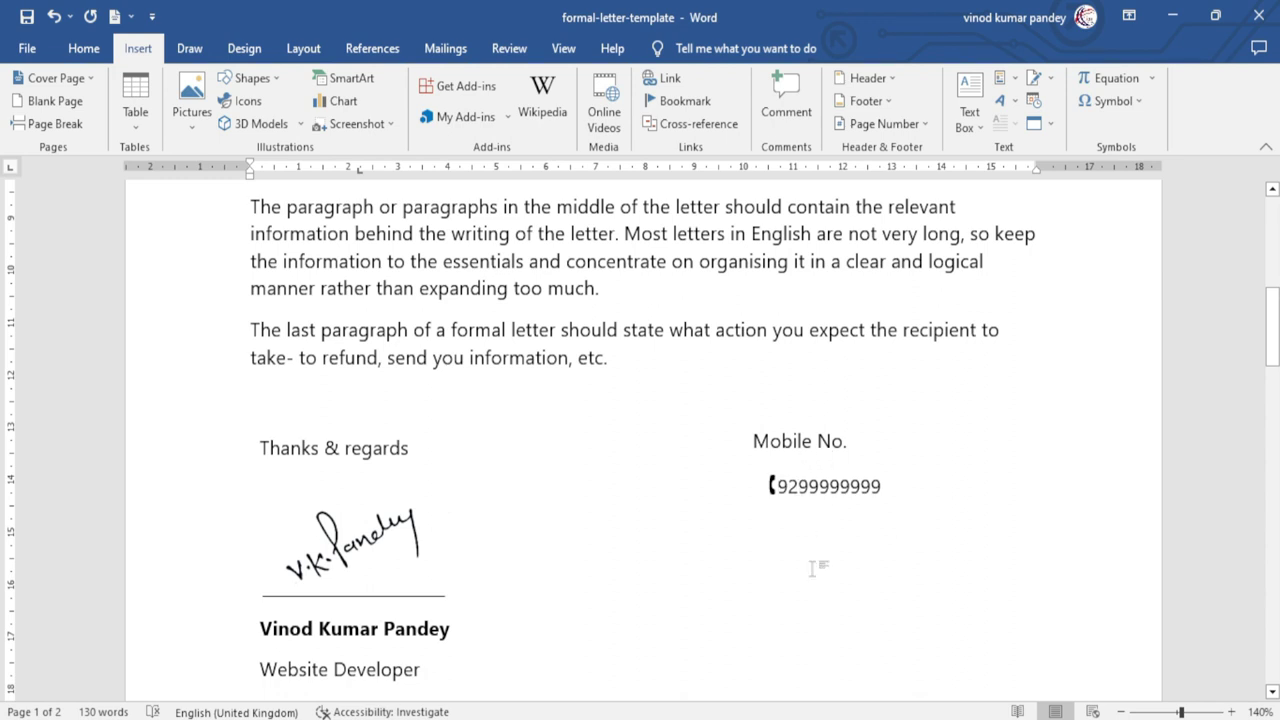
key("BackSpace")
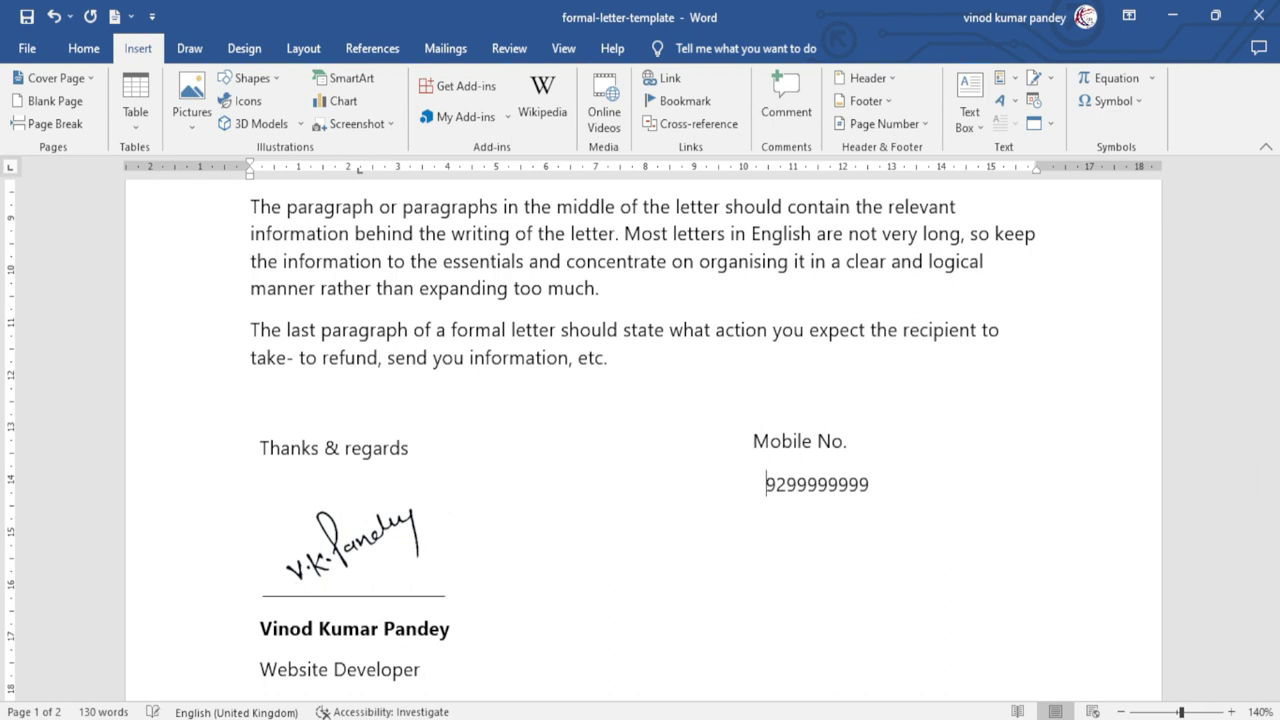
left_click(1139, 103)
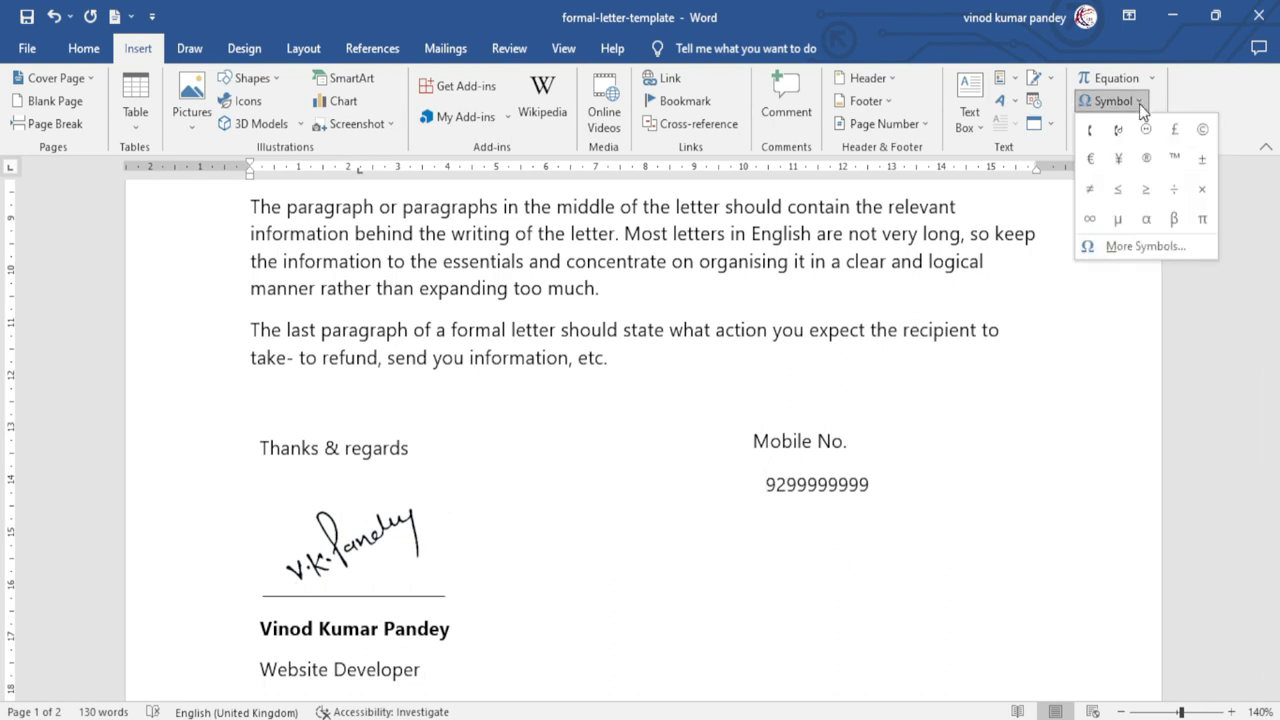
Select the Webdings telephone character 201 in More Symbols and open its Shortcut Key settings.
left_click(1163, 250)
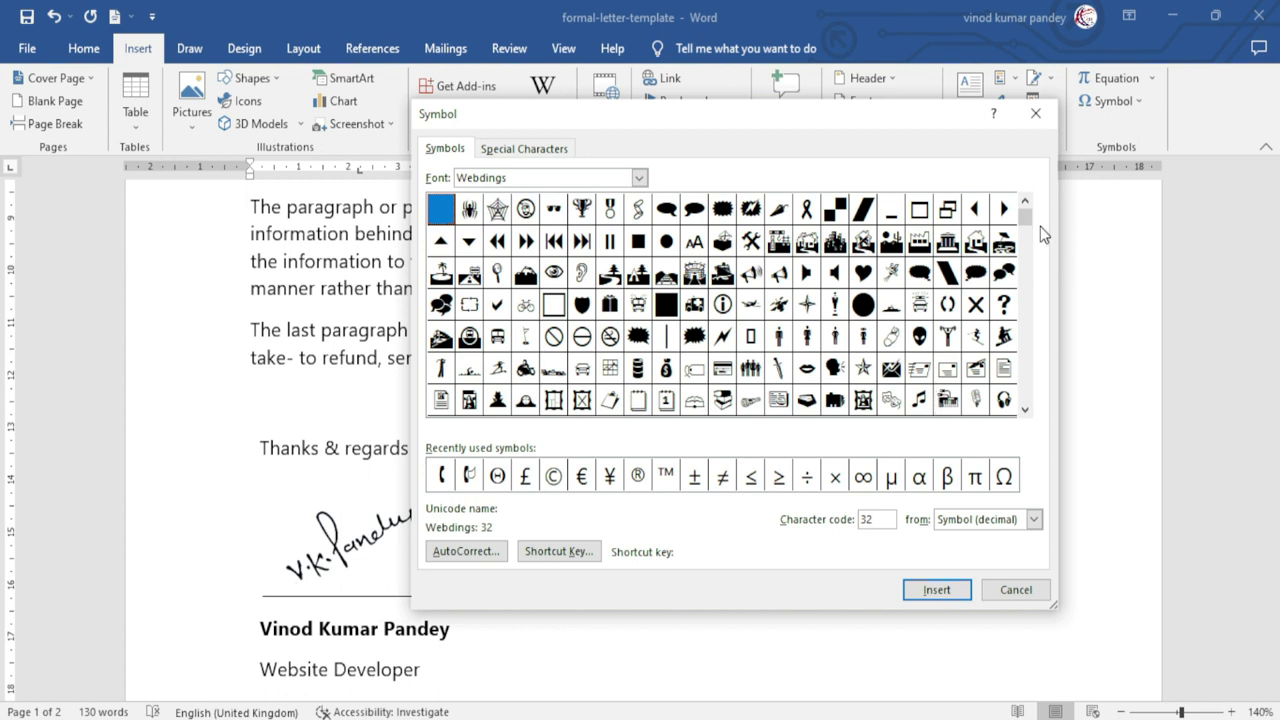
scroll(1030, 280, "down", 2)
left_click(469, 400)
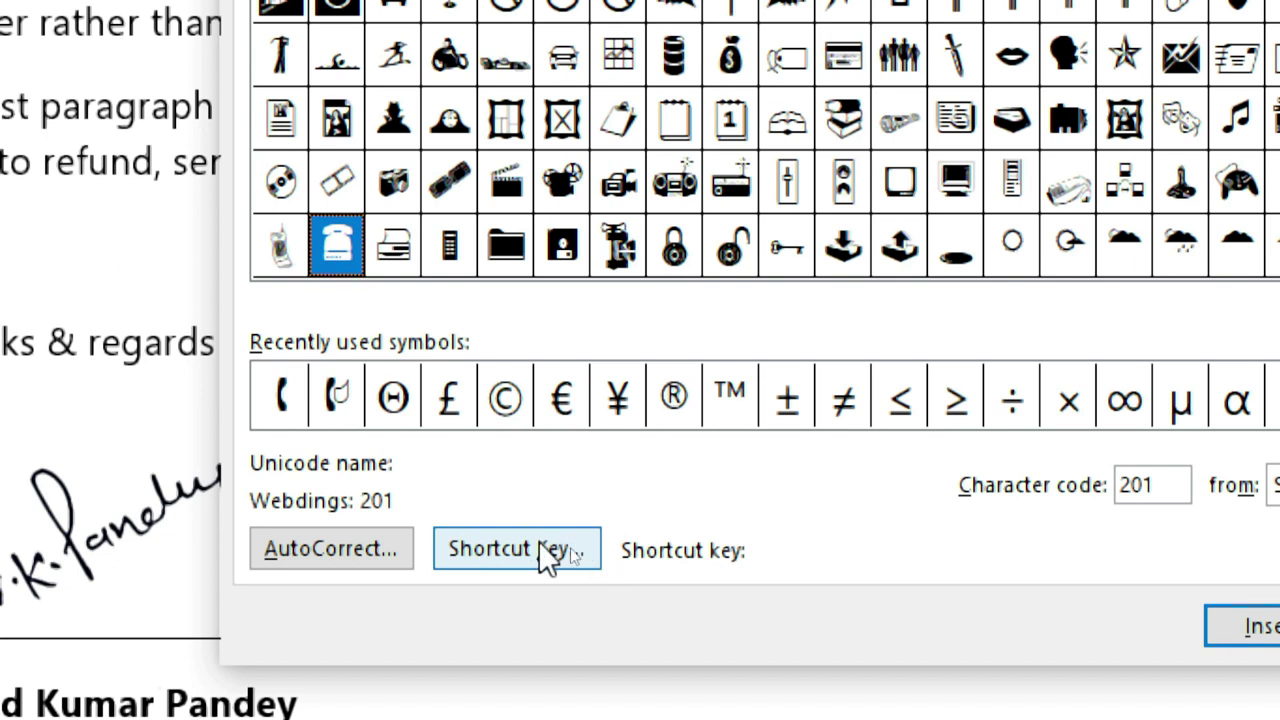
left_click(540, 548)
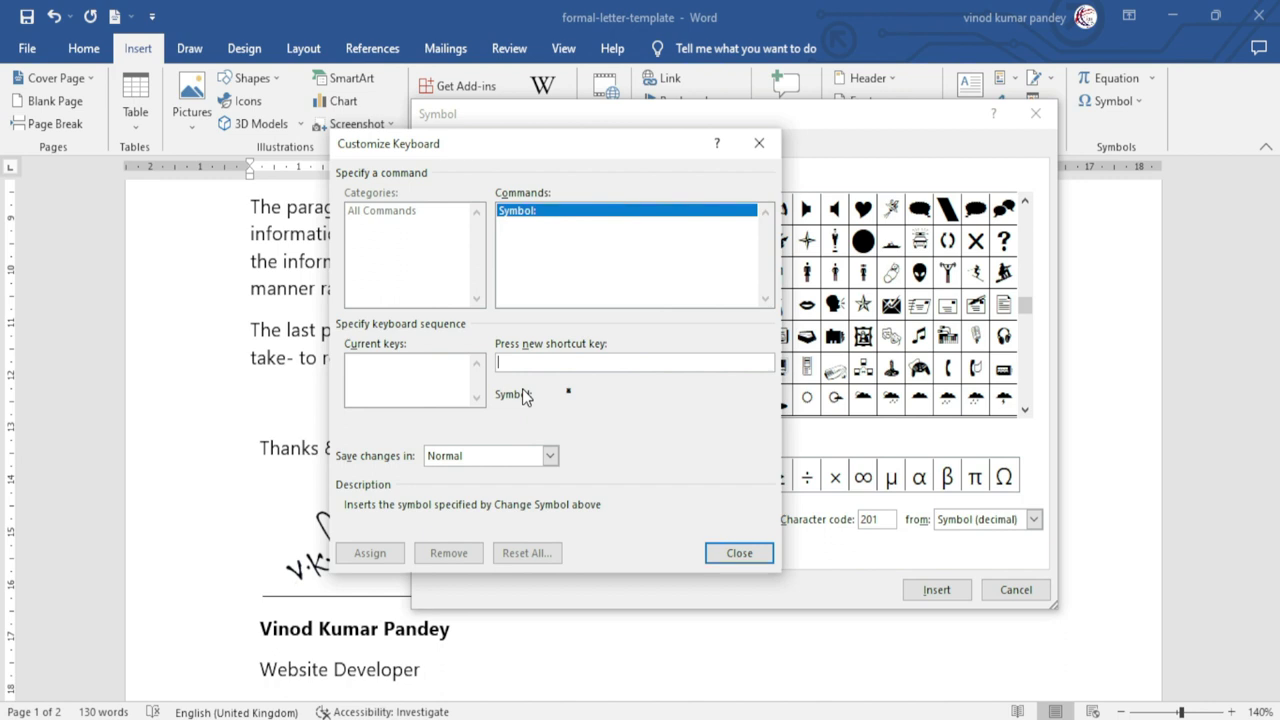
Assign Ctrl+Shift+Q to the telephone symbol, replacing the conflicting Ctrl+C attempt.
key("ctrl+c")
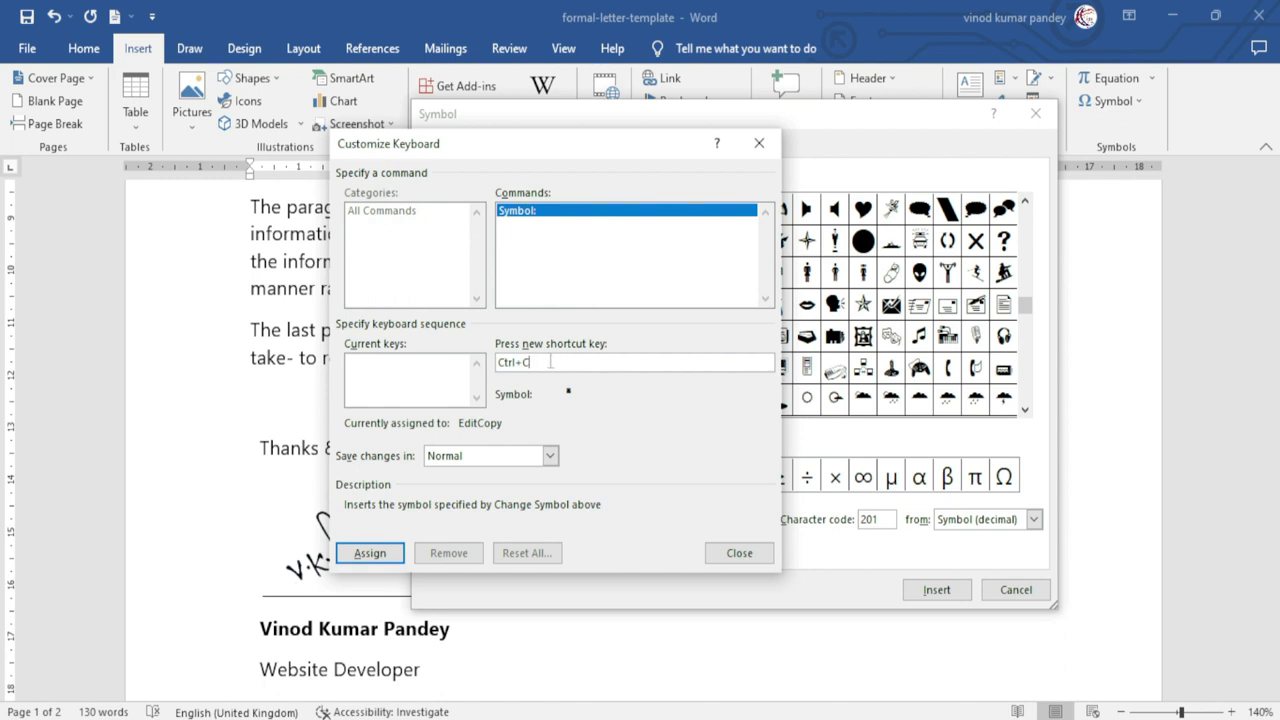
key("BackSpace")
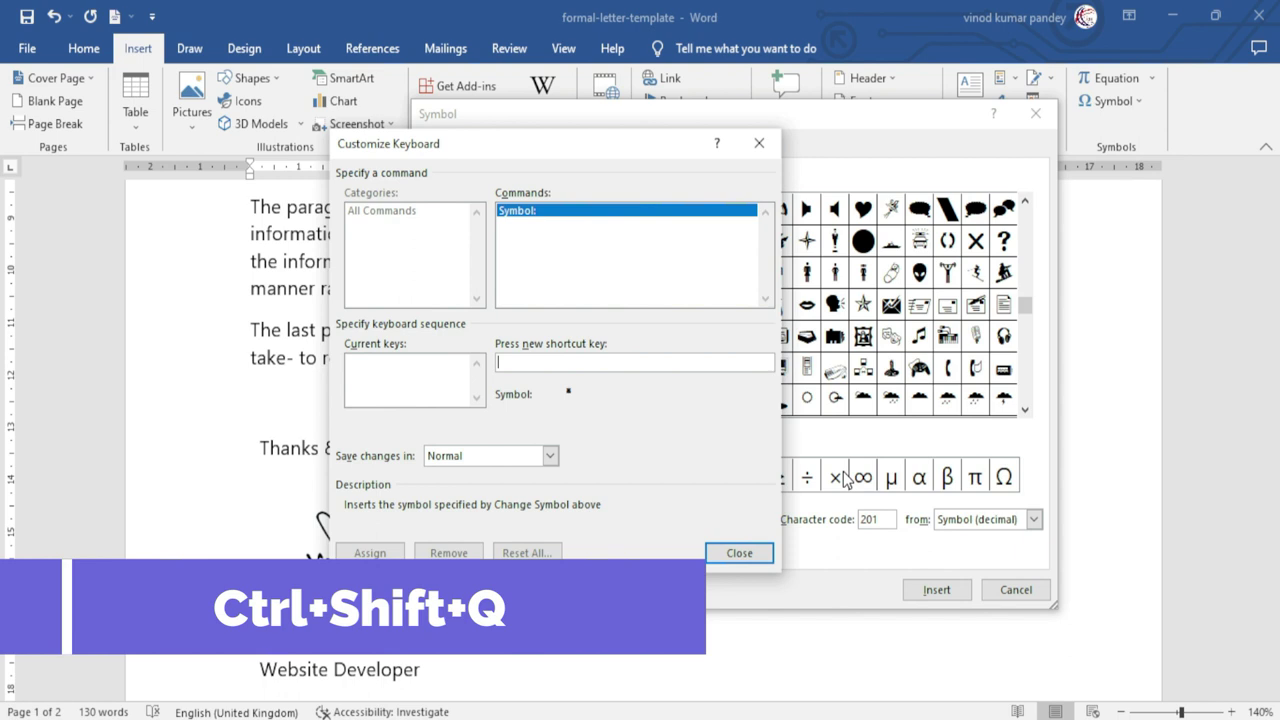
key("ctrl+shift+q")
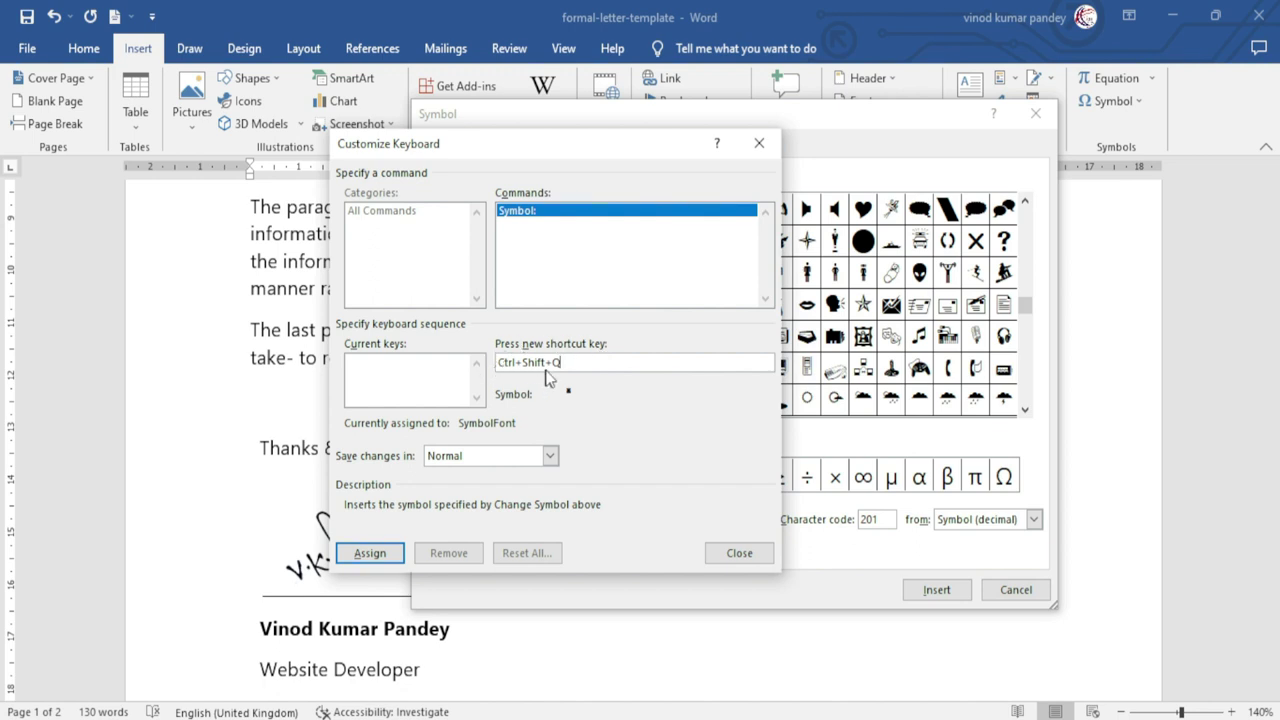
left_click(372, 553)
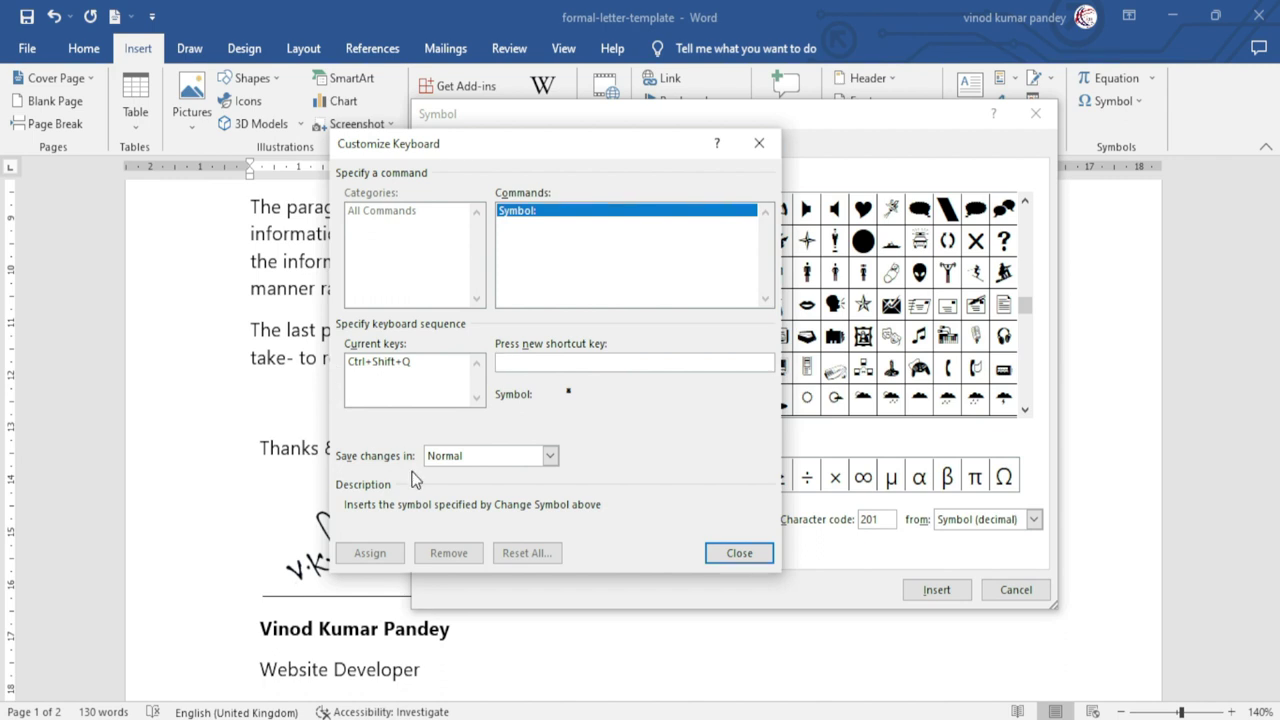
left_click(739, 553)
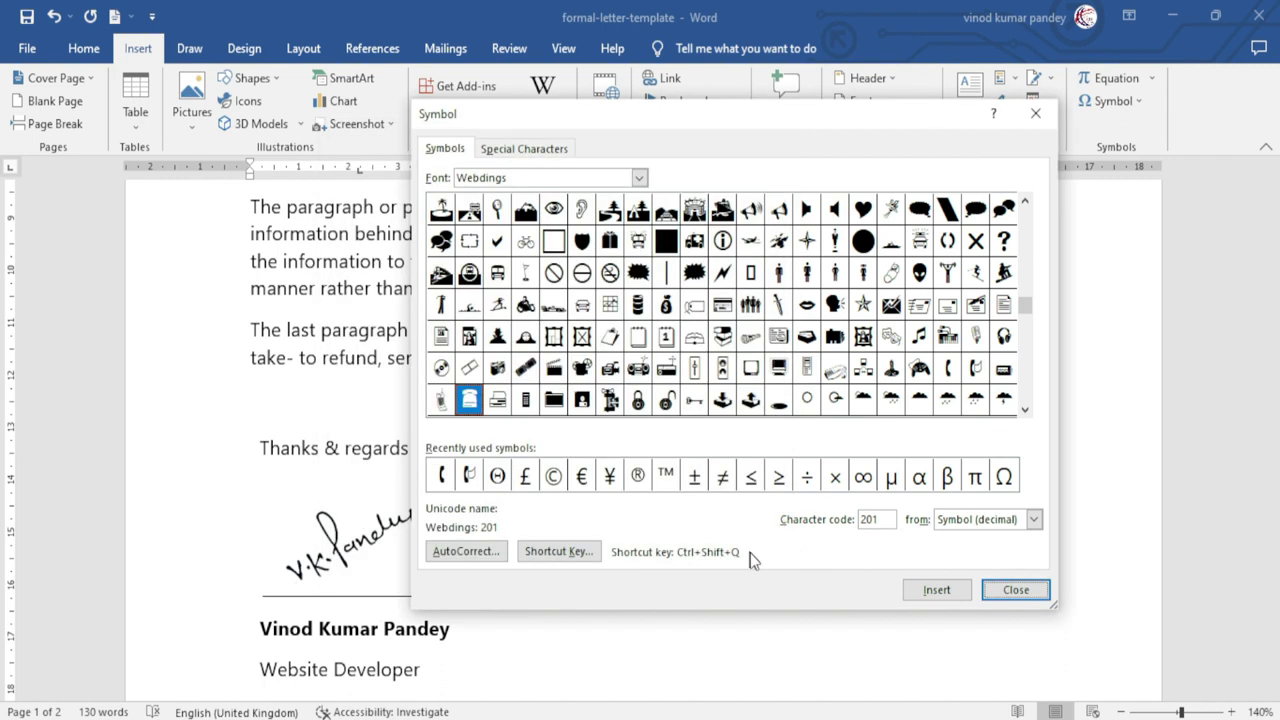
Close the Symbol dialog and insert the telephone symbol before the mobile number with Ctrl+Shift+Q.
left_click(1016, 590)
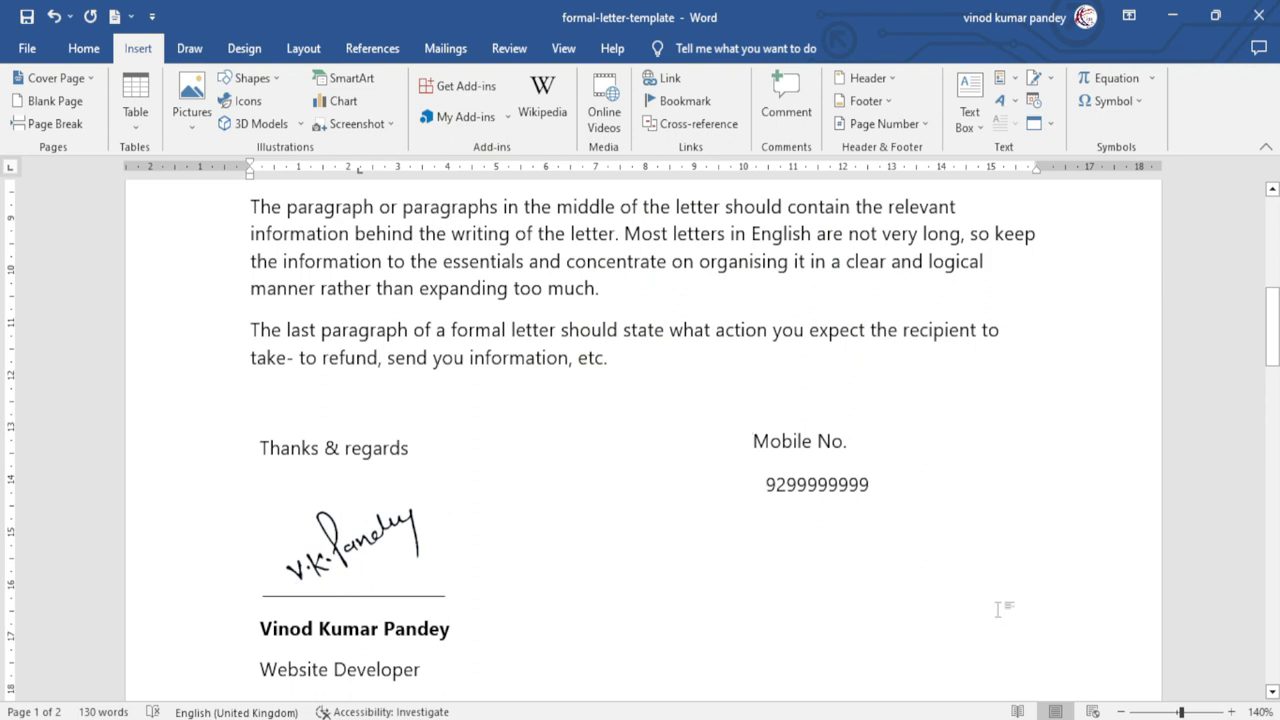
type("(")
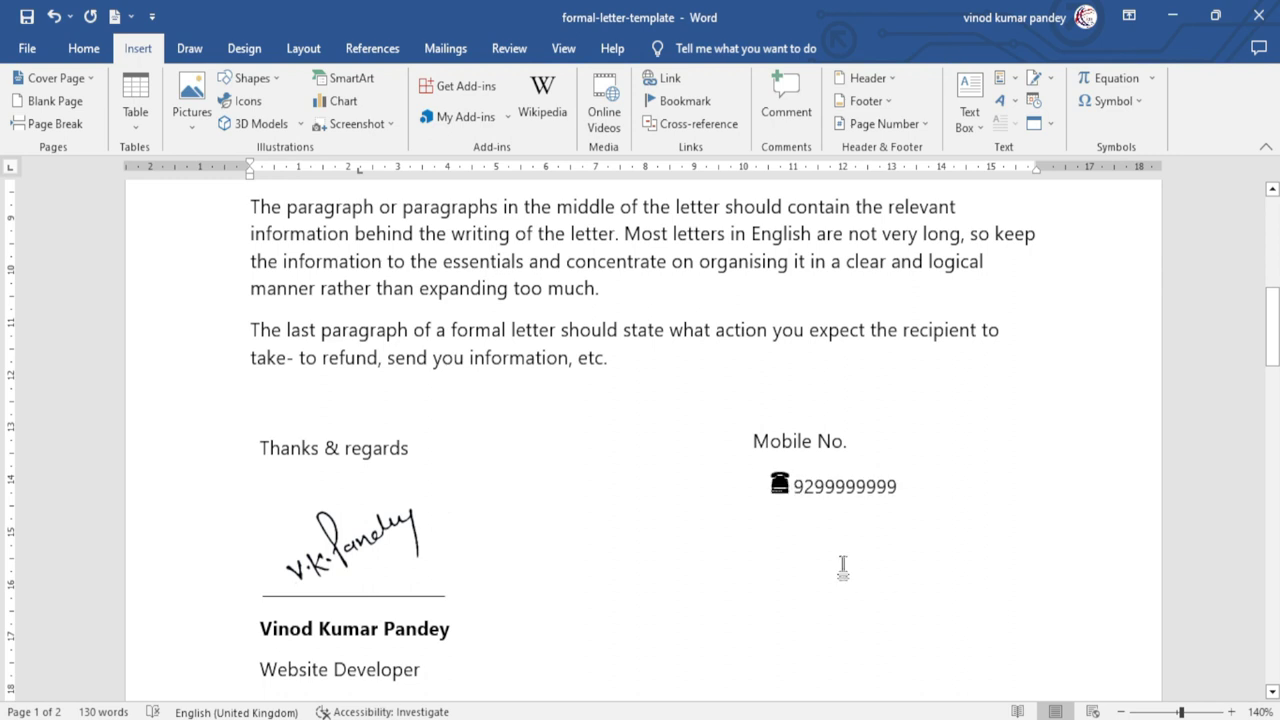